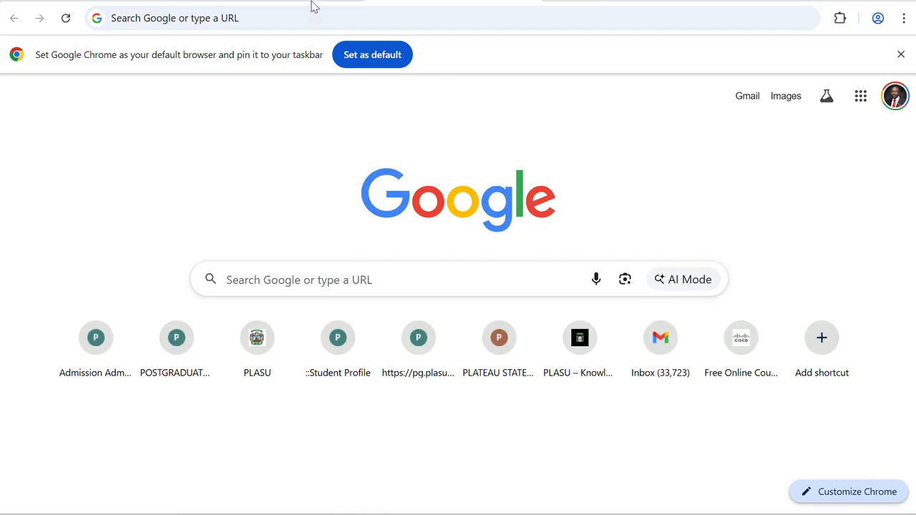
Step: Switch Chrome to the Gmail inbox tab
{"action": "left_click", "coordinate": [337, 7]}
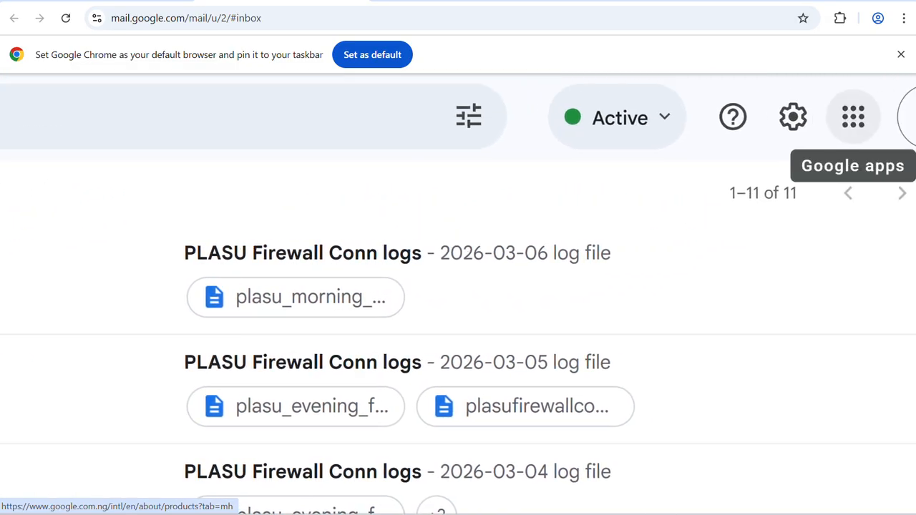
Step: Open the Google apps launcher in Gmail and scroll down to the Meet icon
{"action": "scroll", "coordinate": [459, 294], "scroll_direction": "right", "scroll_amount": 1}
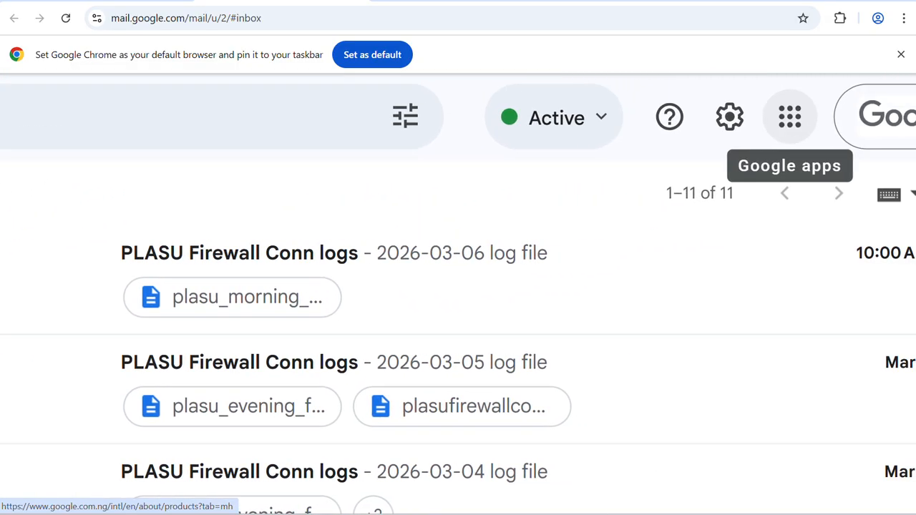
{"action": "scroll", "coordinate": [458, 293], "scroll_direction": "up", "scroll_amount": 3}
{"action": "scroll", "coordinate": [458, 294], "scroll_direction": "right", "scroll_amount": 2}
{"action": "scroll", "coordinate": [699, 177], "scroll_direction": "right", "scroll_amount": 3}
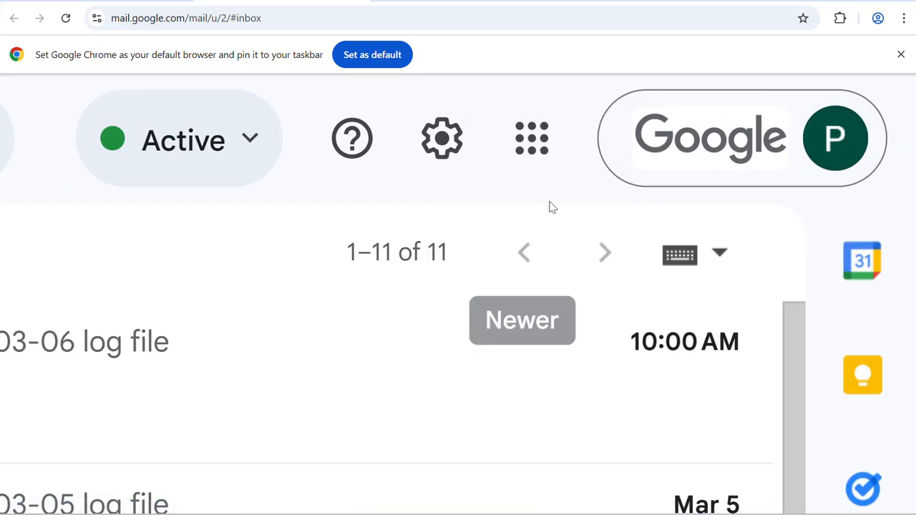
{"action": "left_click", "coordinate": [534, 139]}
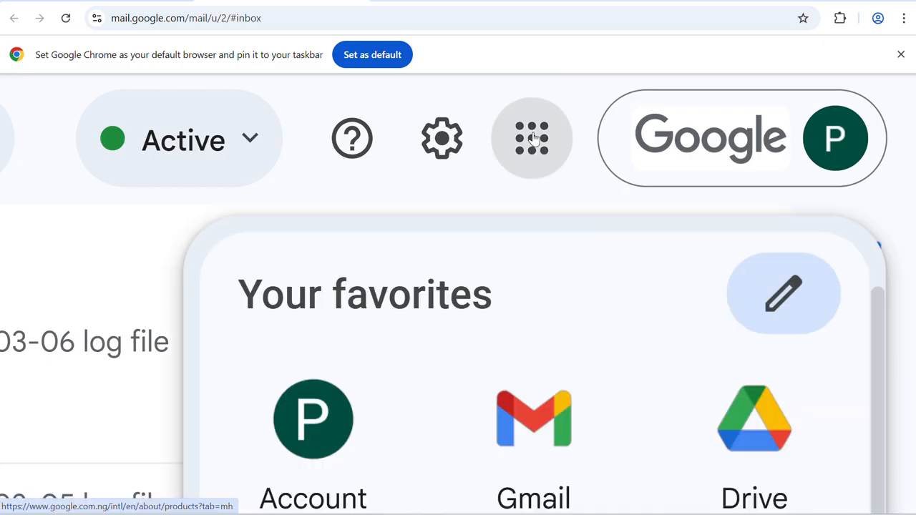
{"action": "scroll", "coordinate": [534, 140], "scroll_direction": "down", "scroll_amount": 3}
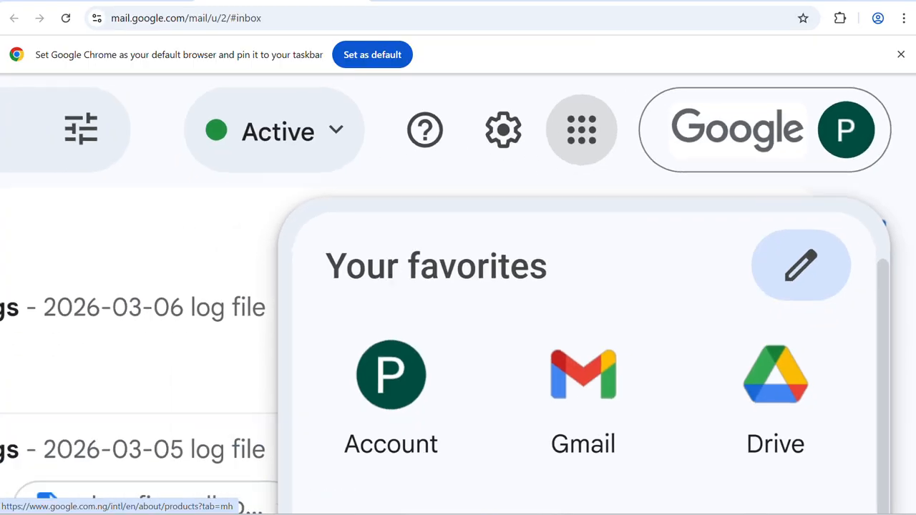
{"action": "scroll", "coordinate": [716, 373], "scroll_direction": "down", "scroll_amount": 3}
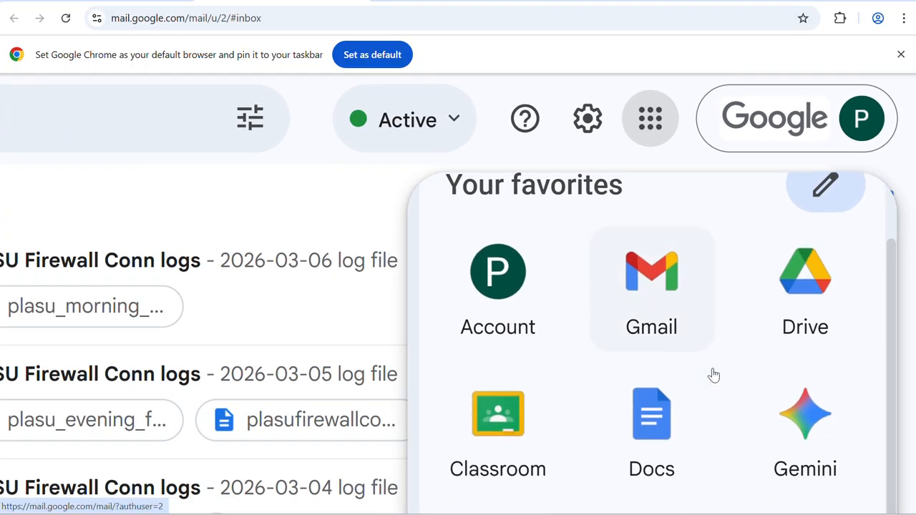
{"action": "scroll", "coordinate": [716, 374], "scroll_direction": "up", "scroll_amount": 2}
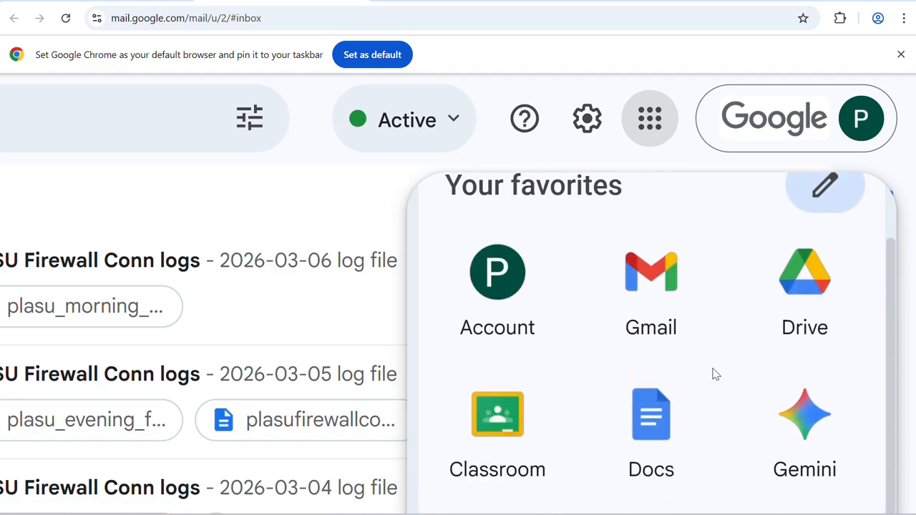
{"action": "scroll", "coordinate": [716, 374], "scroll_direction": "down", "scroll_amount": 3}
{"action": "scroll", "coordinate": [716, 374], "scroll_direction": "down", "scroll_amount": 5}
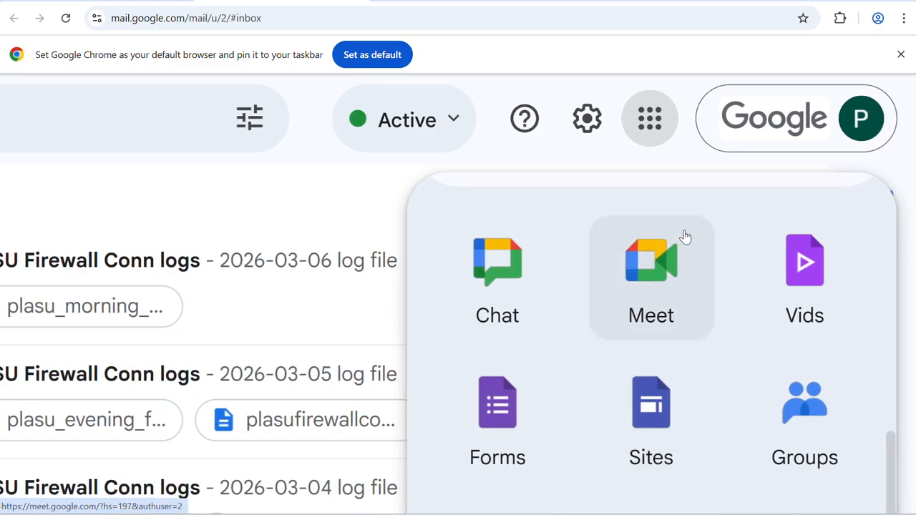
Step: Open Google Meet, dismiss the notifications prompt, and schedule a new meeting in Google Calendar
{"action": "left_click", "coordinate": [654, 272]}
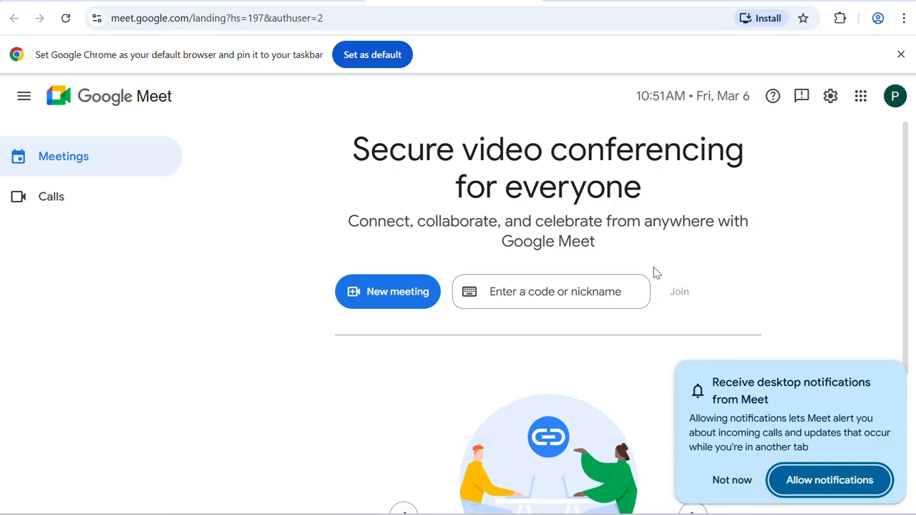
{"action": "left_click", "coordinate": [731, 481]}
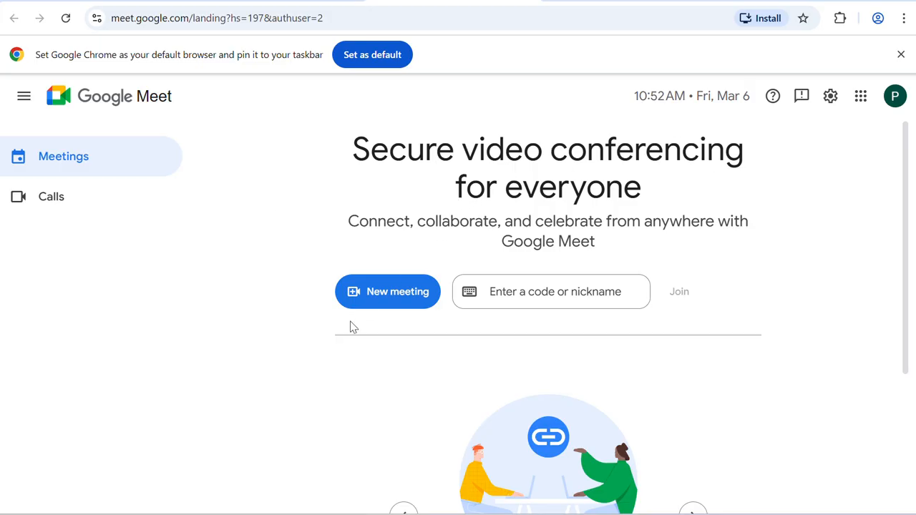
{"action": "left_click", "coordinate": [406, 298]}
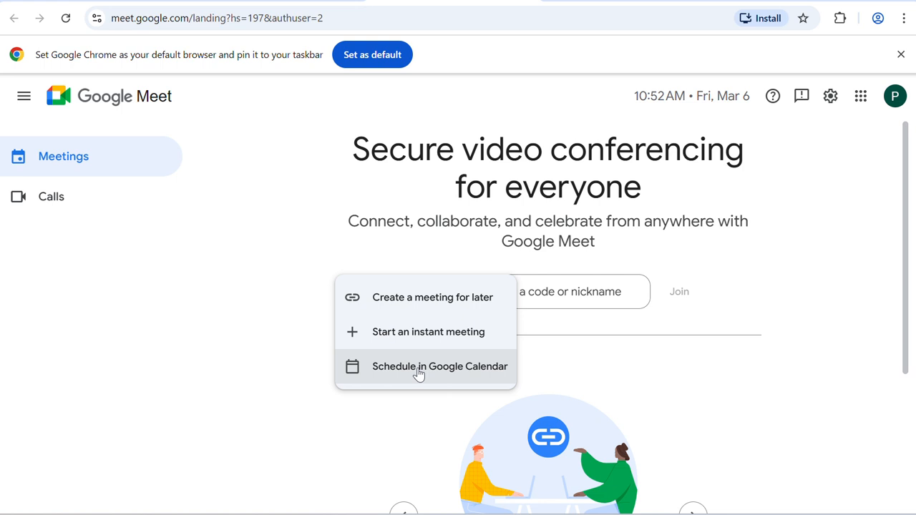
{"action": "left_click", "coordinate": [420, 371]}
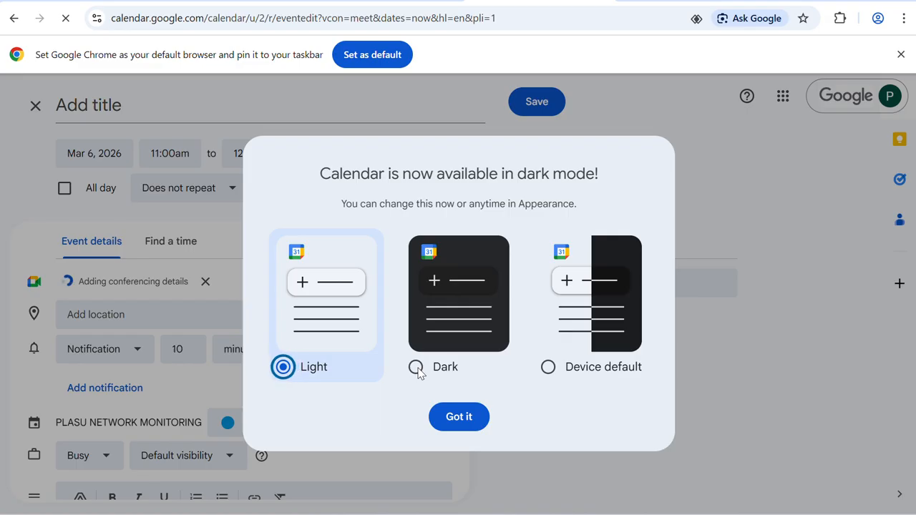
Step: Dismiss the dark mode notice and title the event 'BUS805 - Computer Organization'
{"action": "left_click", "coordinate": [461, 416]}
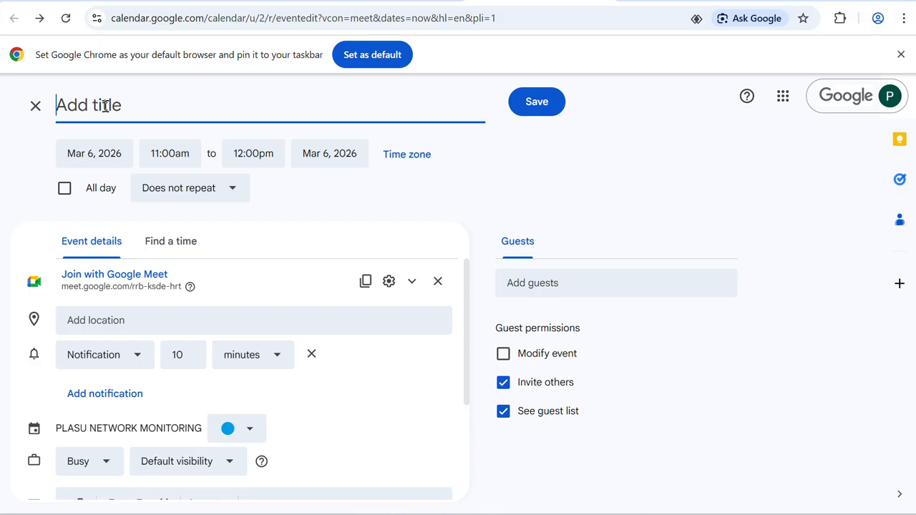
{"action": "type", "text": "AMS 1"}
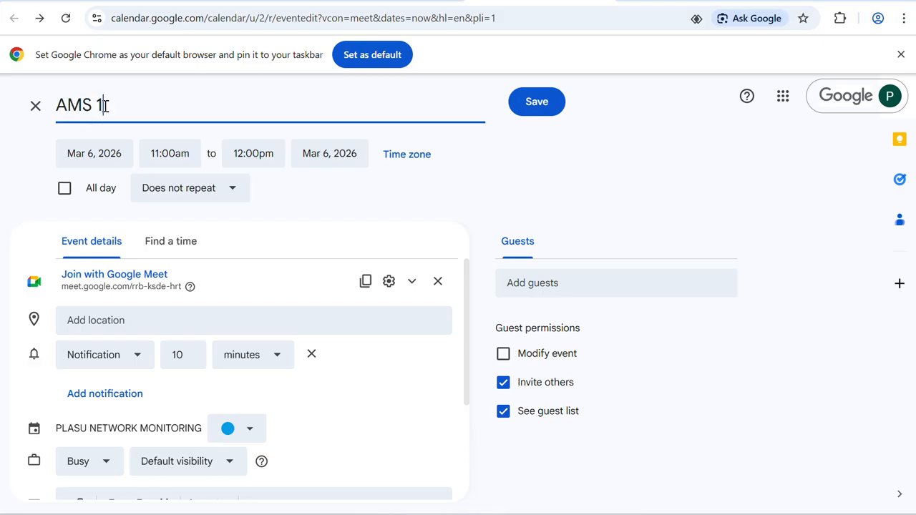
{"action": "type", "text": "03"}
{"action": "key", "text": "BackSpace"}
{"action": "key", "text": "BackSpace"}
{"action": "key", "text": "BackSpace"}
{"action": "key", "text": "BackSpace"}
{"action": "key", "text": "BackSpace"}
{"action": "key", "text": "BackSpace"}
{"action": "key", "text": "BackSpace"}
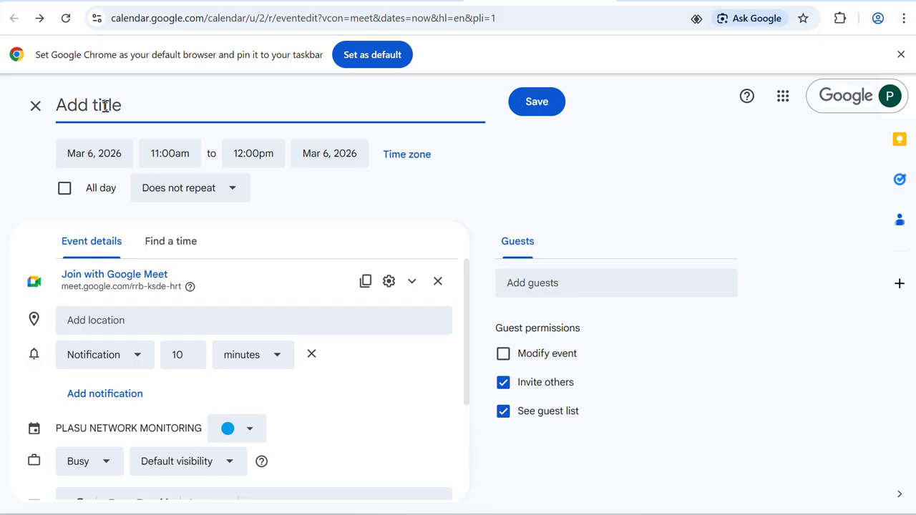
{"action": "type", "text": "BUS805"}
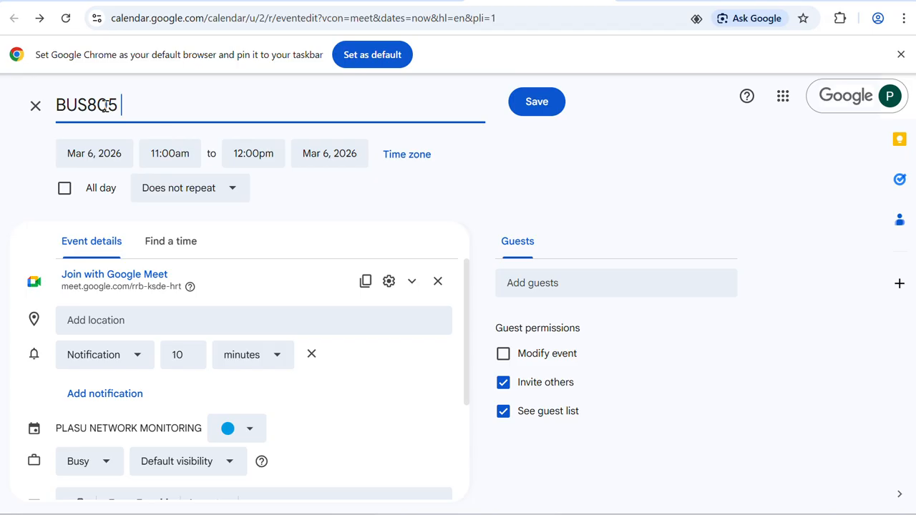
{"action": "type", "text": " - Computer "}
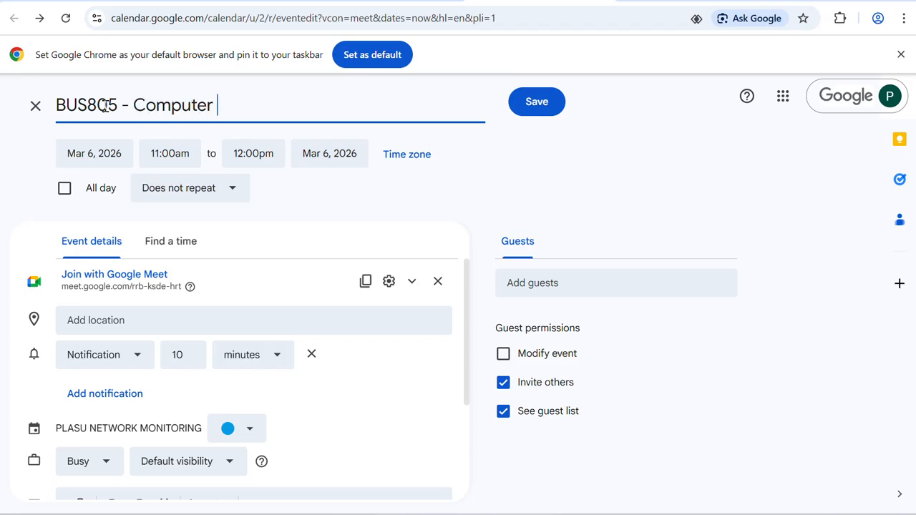
{"action": "type", "text": "Organization"}
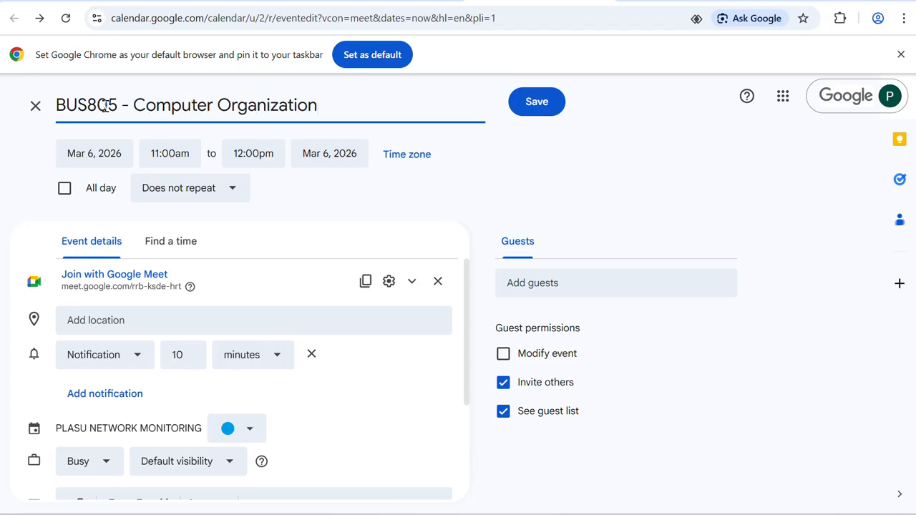
{"action": "left_click", "coordinate": [106, 156]}
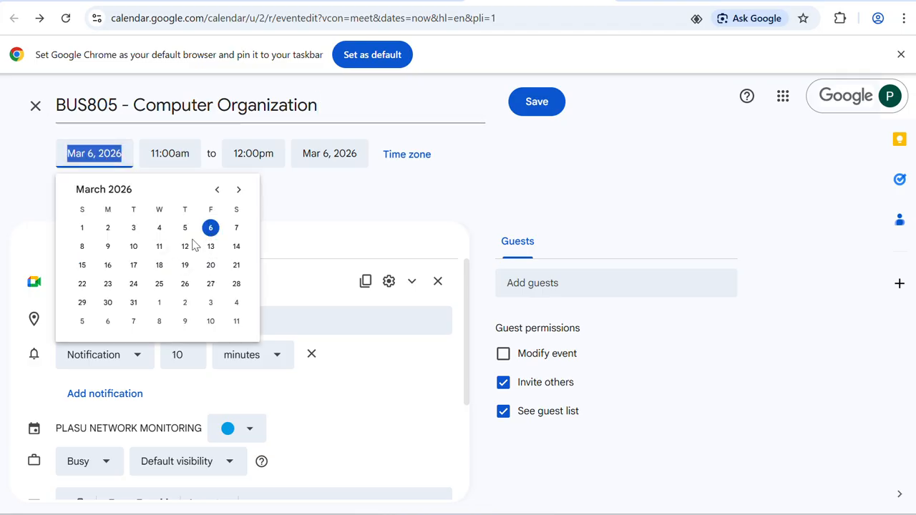
Step: Schedule the event for March 16, 2026, from 8:00am to 10:00am
{"action": "left_click", "coordinate": [107, 266]}
{"action": "left_click", "coordinate": [199, 154]}
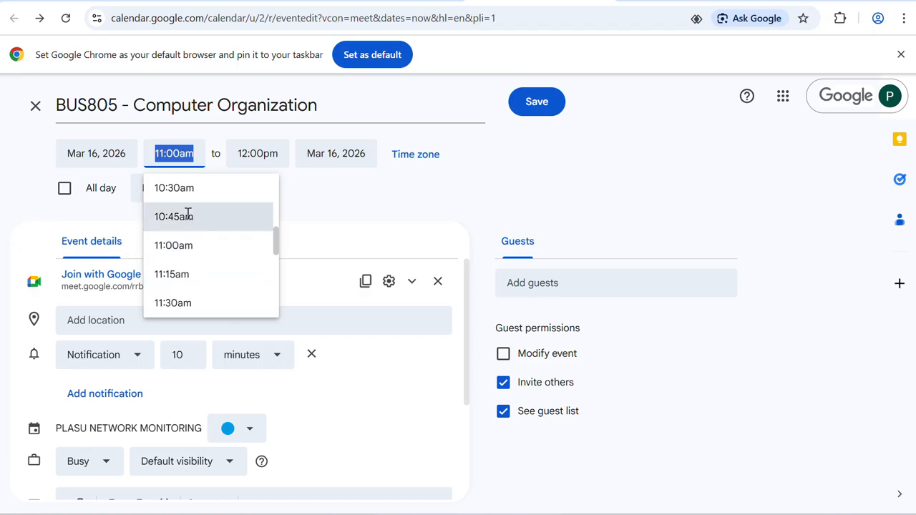
{"action": "scroll", "coordinate": [188, 212], "scroll_direction": "up", "scroll_amount": 1}
{"action": "scroll", "coordinate": [189, 215], "scroll_direction": "down", "scroll_amount": 2}
{"action": "scroll", "coordinate": [189, 217], "scroll_direction": "down", "scroll_amount": 3}
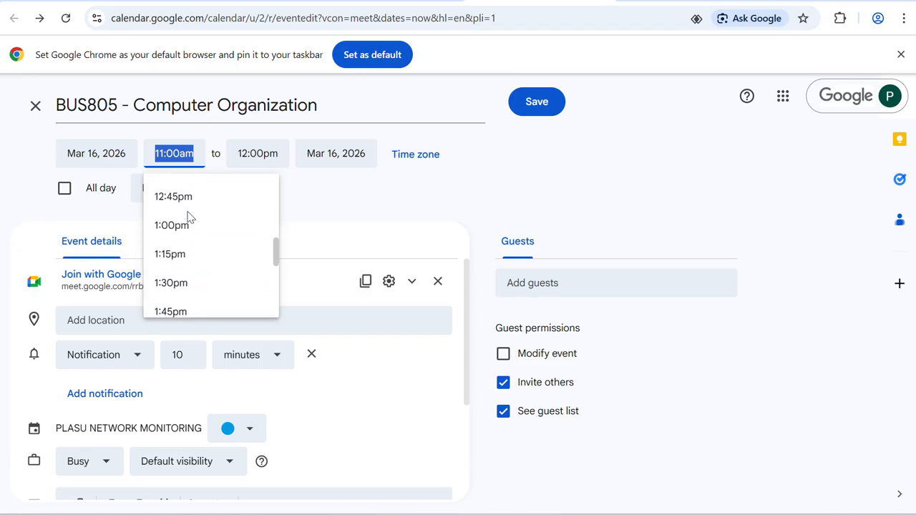
{"action": "scroll", "coordinate": [190, 217], "scroll_direction": "up", "scroll_amount": 4}
{"action": "scroll", "coordinate": [189, 213], "scroll_direction": "up", "scroll_amount": 4}
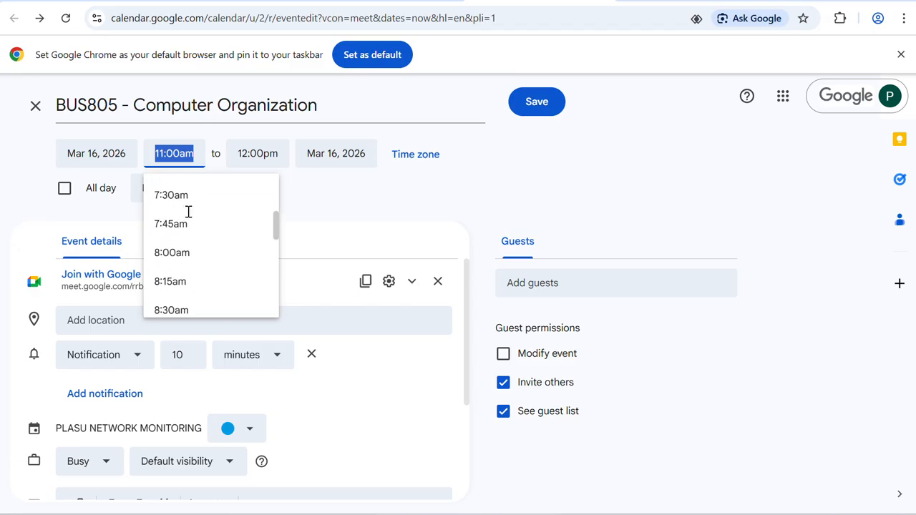
{"action": "left_click", "coordinate": [175, 259]}
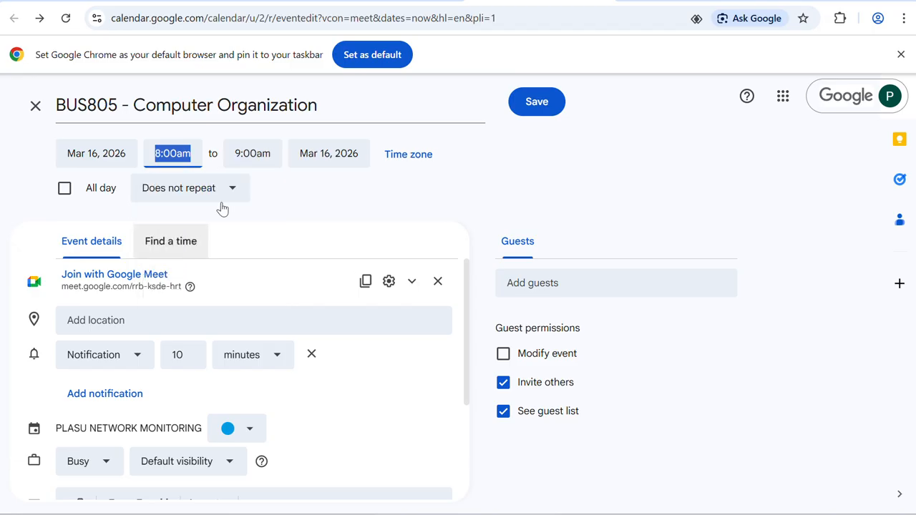
{"action": "left_click", "coordinate": [253, 153]}
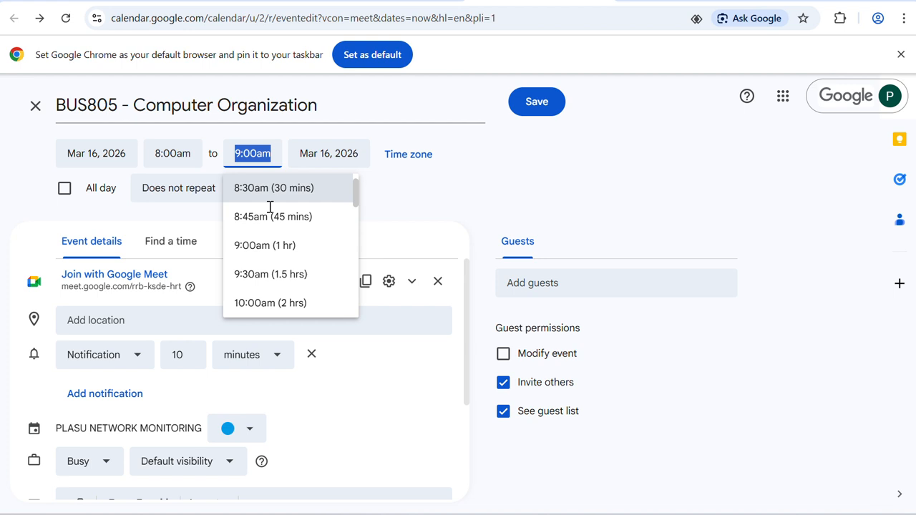
{"action": "left_click", "coordinate": [272, 304]}
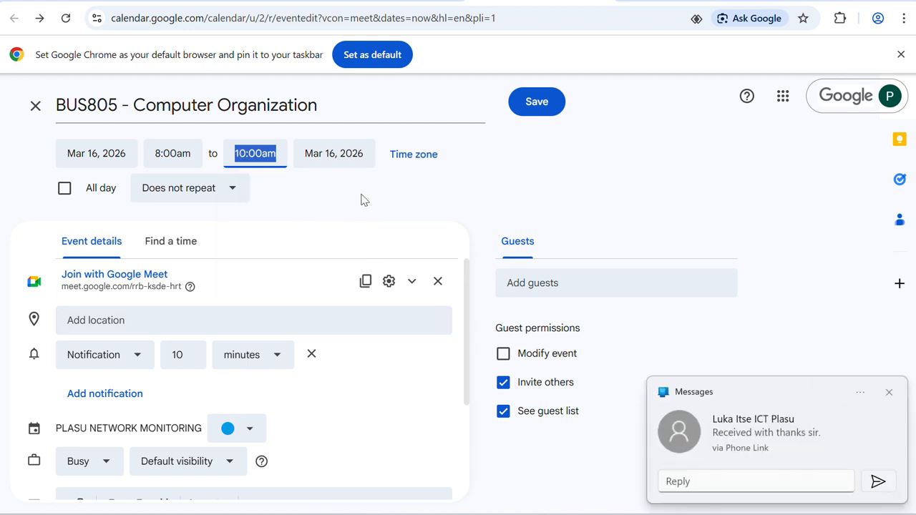
Step: Review the repeat options and keep the event set to Does not repeat
{"action": "left_click", "coordinate": [244, 191]}
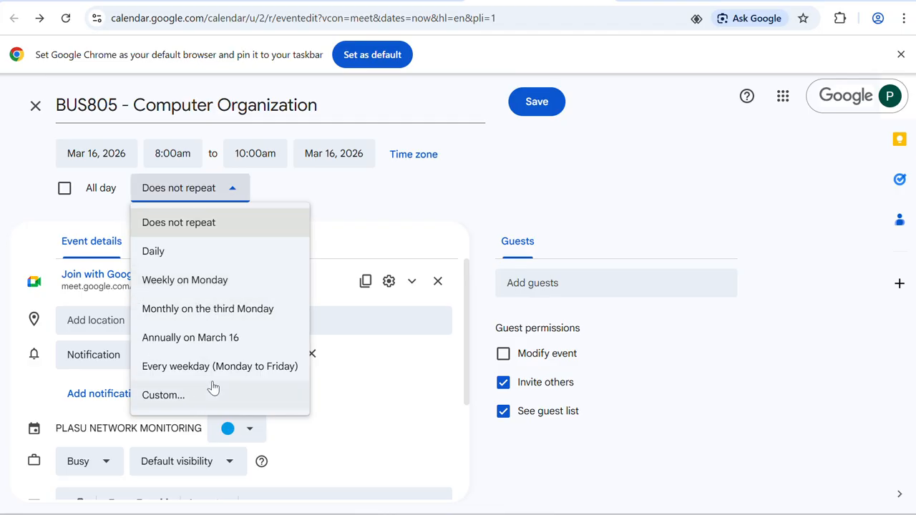
{"action": "left_click", "coordinate": [467, 201]}
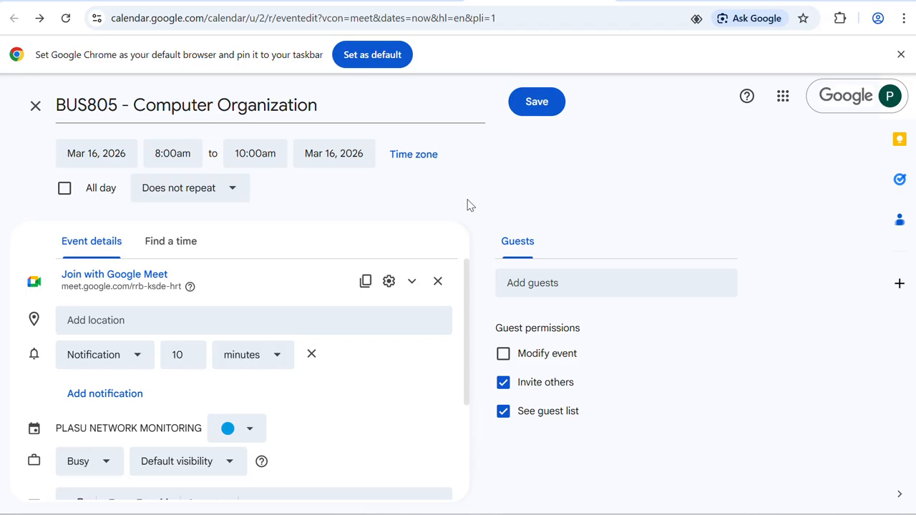
{"action": "scroll", "coordinate": [261, 348], "scroll_direction": "down", "scroll_amount": 1}
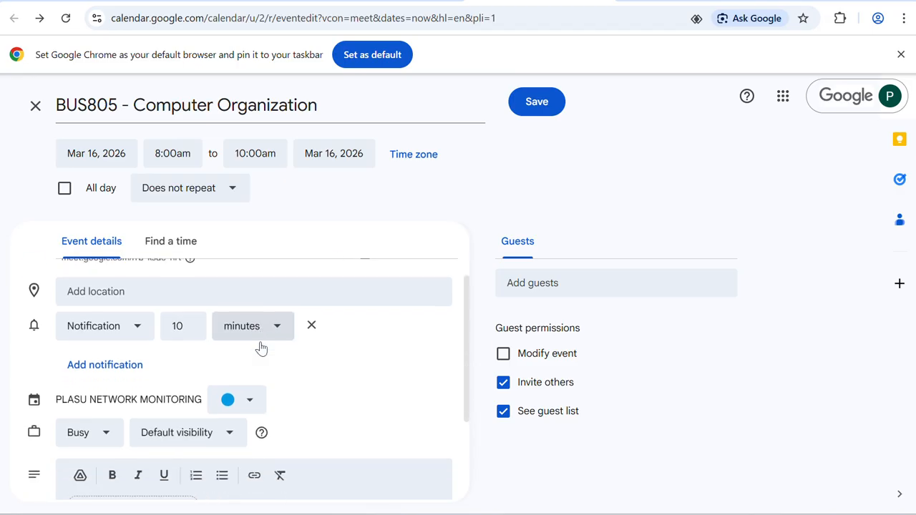
{"action": "scroll", "coordinate": [262, 348], "scroll_direction": "up", "scroll_amount": 1}
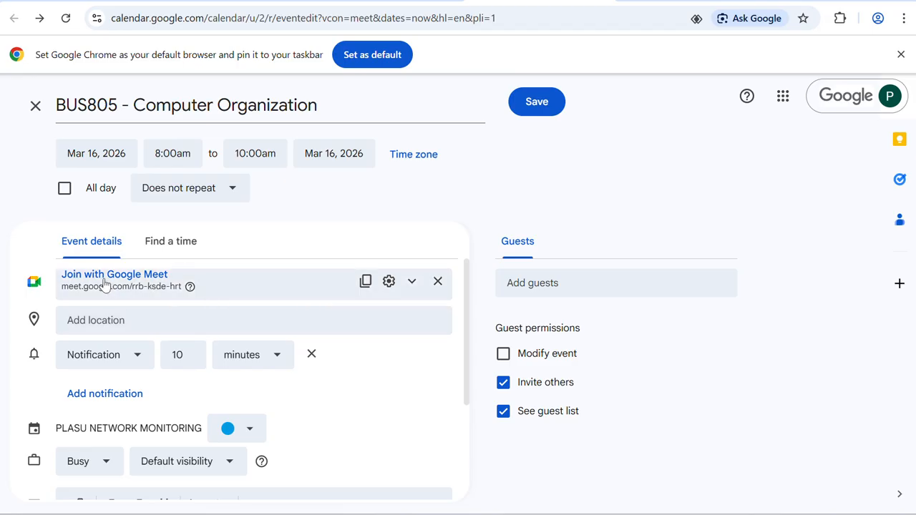
{"action": "left_click", "coordinate": [389, 283]}
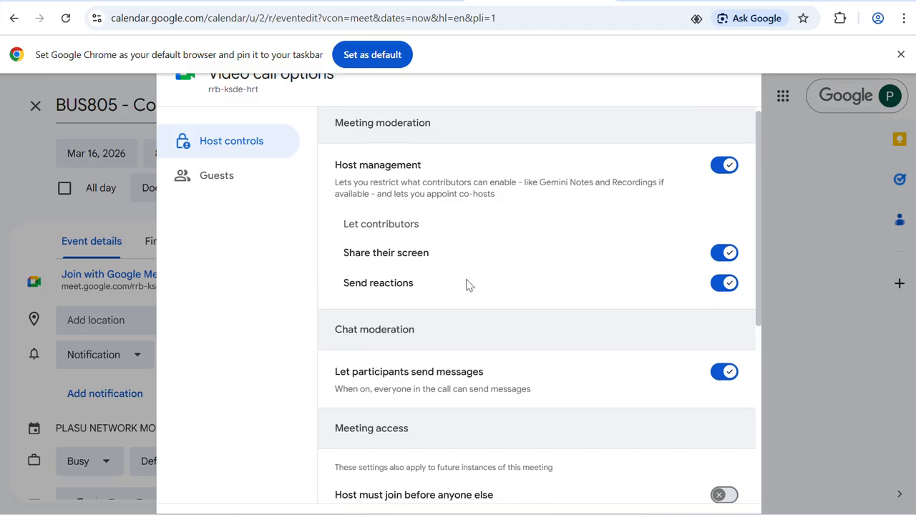
{"action": "scroll", "coordinate": [466, 284], "scroll_direction": "down", "scroll_amount": 1}
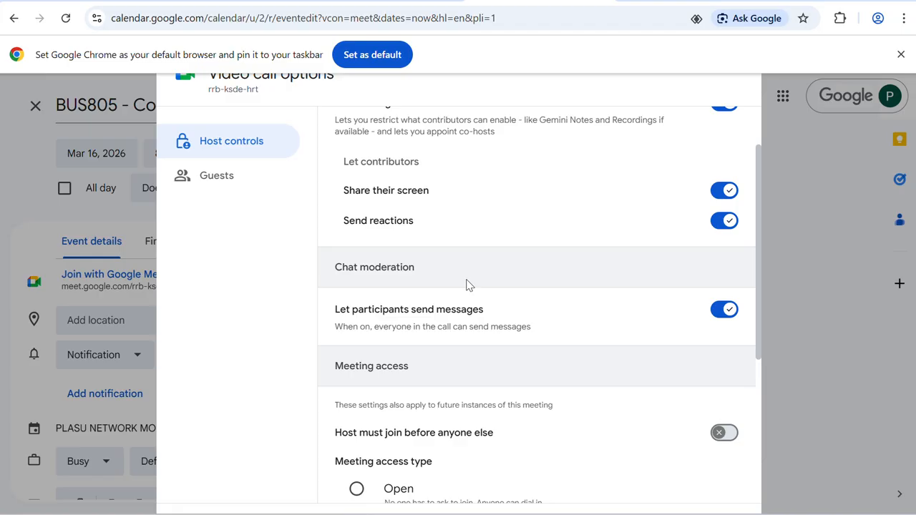
{"action": "scroll", "coordinate": [466, 284], "scroll_direction": "down", "scroll_amount": 2}
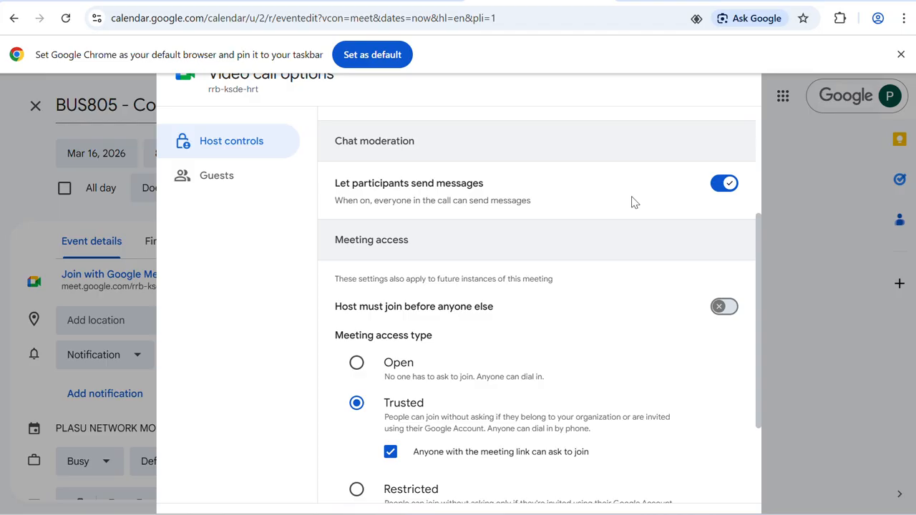
{"action": "scroll", "coordinate": [654, 203], "scroll_direction": "down", "scroll_amount": 2}
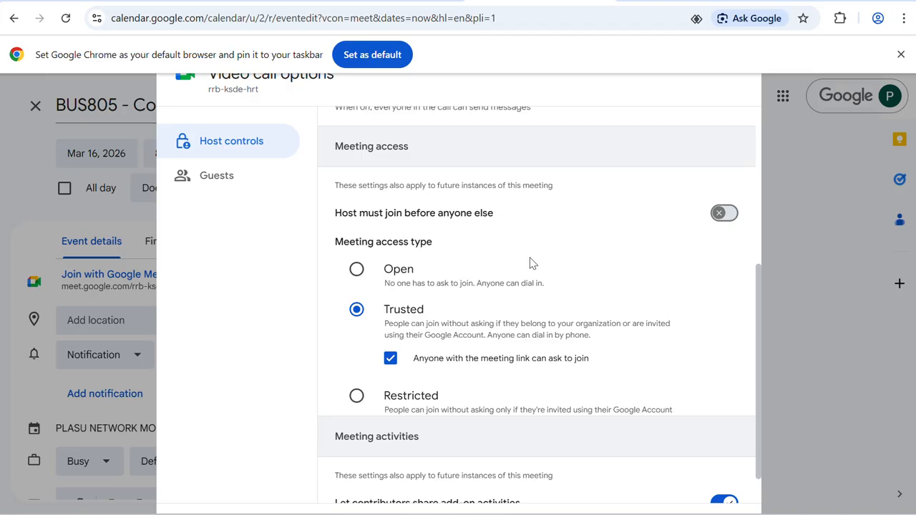
Step: Try the Open, Trusted and Restricted meeting access types, finishing on Open
{"action": "left_click", "coordinate": [356, 269]}
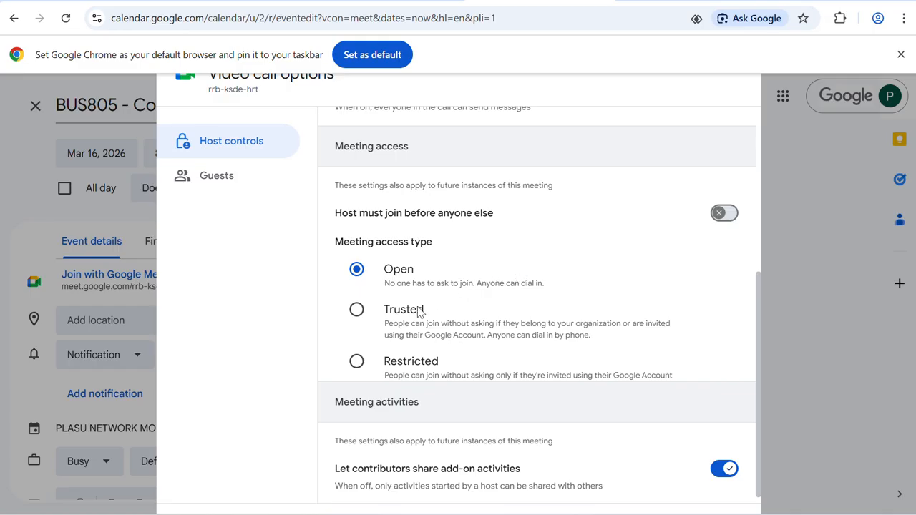
{"action": "left_click", "coordinate": [357, 310]}
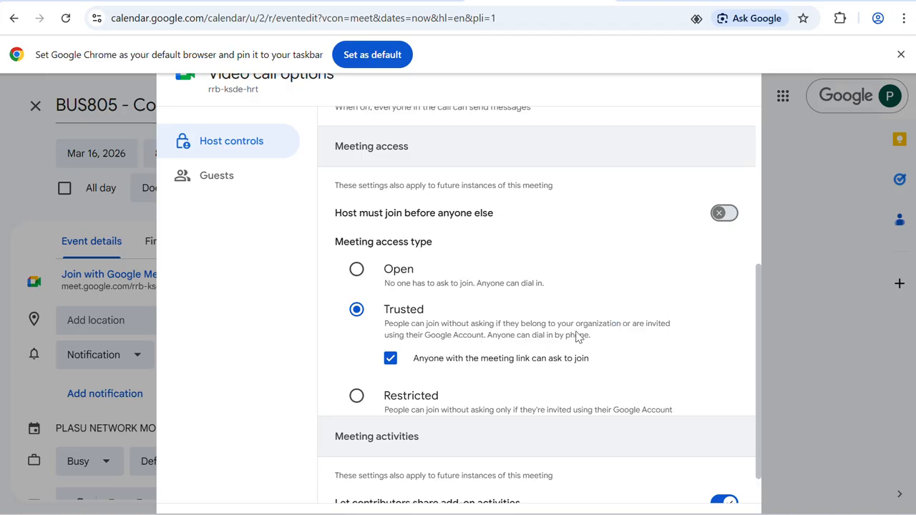
{"action": "scroll", "coordinate": [579, 337], "scroll_direction": "down", "scroll_amount": 1}
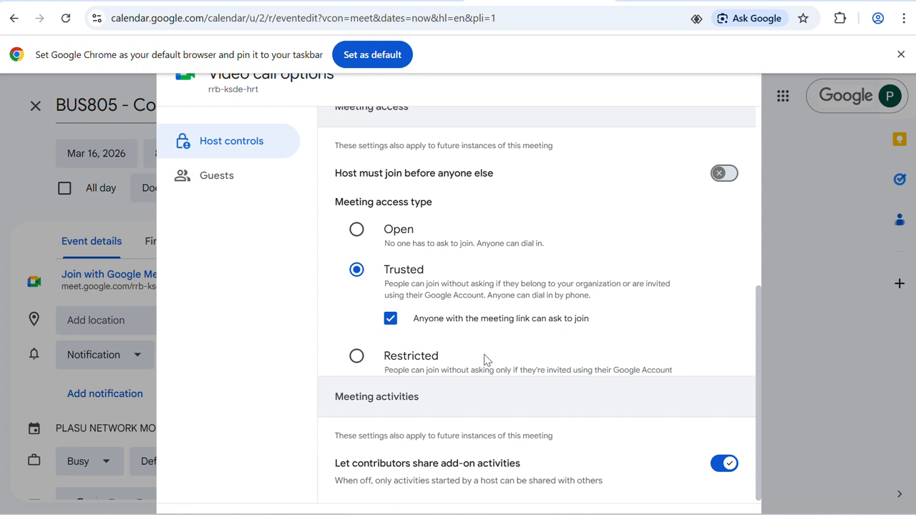
{"action": "left_click", "coordinate": [359, 359]}
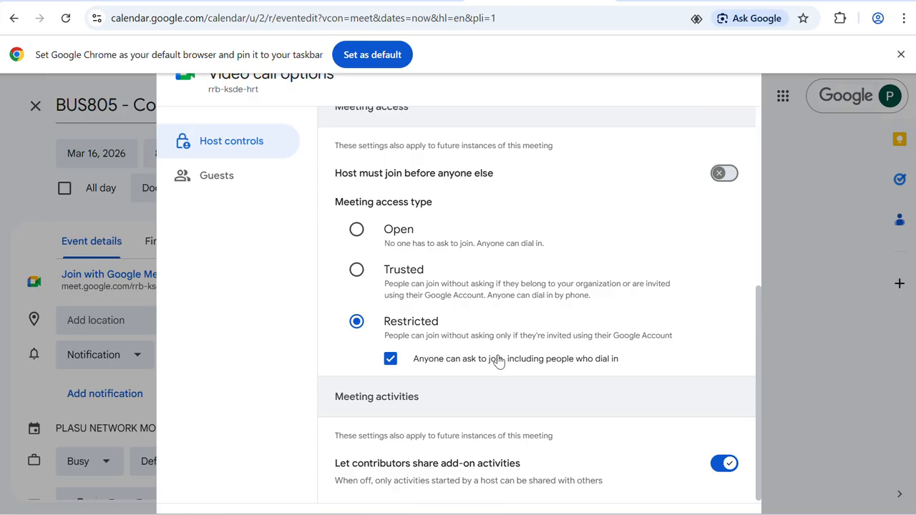
{"action": "left_click", "coordinate": [356, 229]}
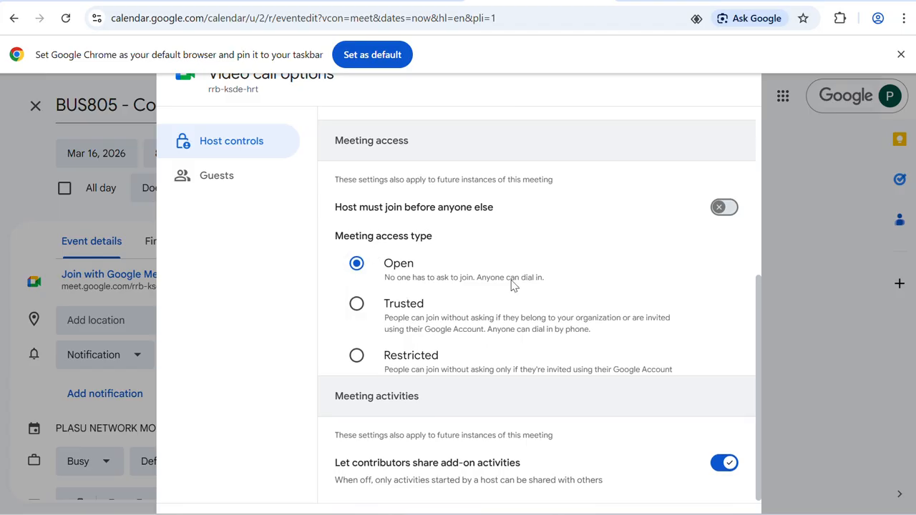
Step: Zoom the page out so the dialog fits and save the video call settings
{"action": "scroll", "coordinate": [485, 218], "scroll_direction": "up", "scroll_amount": 1}
{"action": "scroll", "coordinate": [485, 218], "scroll_direction": "up", "scroll_amount": 4}
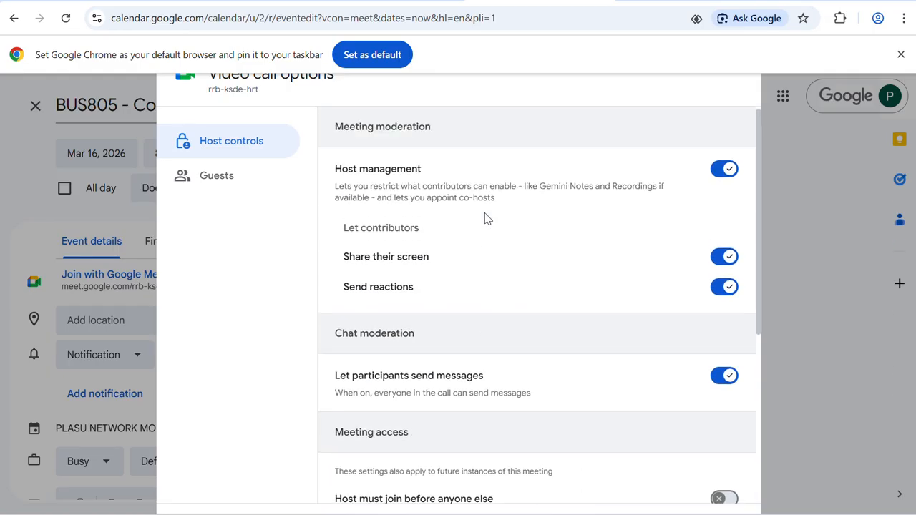
{"action": "scroll", "coordinate": [537, 305], "scroll_direction": "down", "scroll_amount": 1}
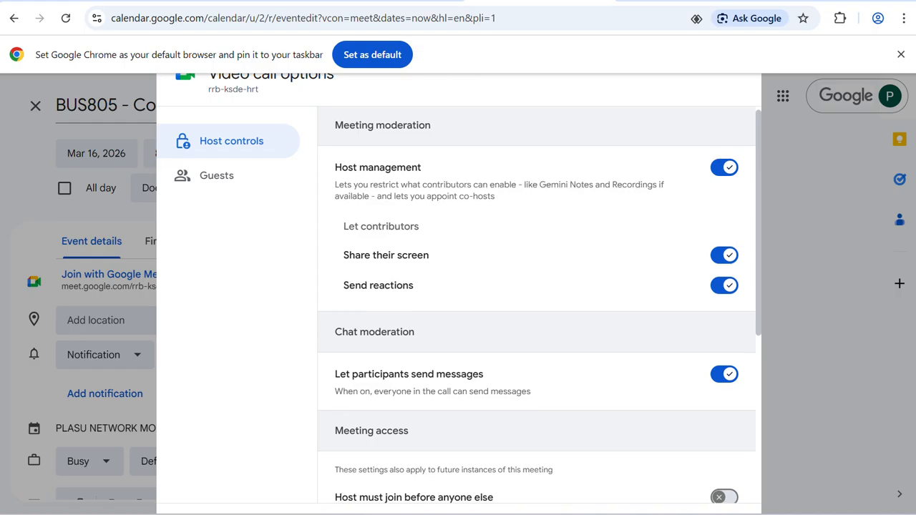
{"action": "scroll", "coordinate": [537, 305], "scroll_direction": "down", "scroll_amount": 1}
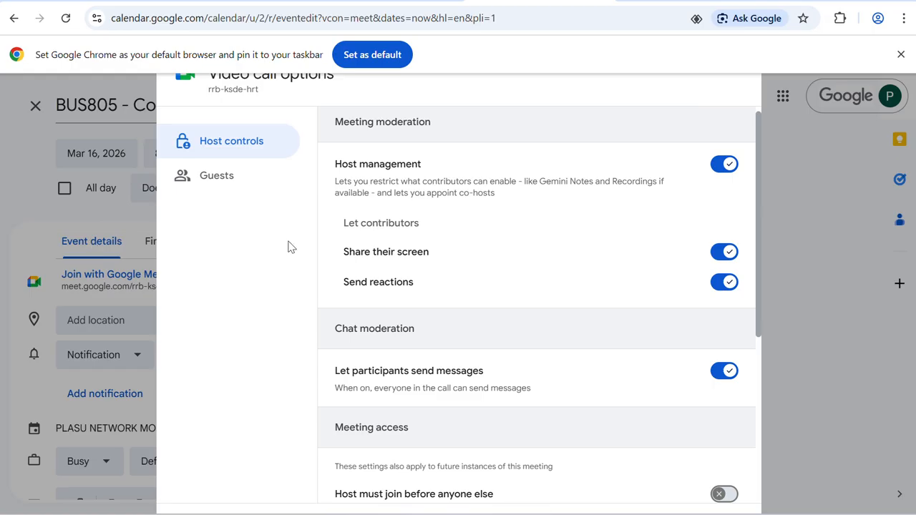
{"action": "scroll", "coordinate": [666, 399], "scroll_direction": "down", "scroll_amount": 4}
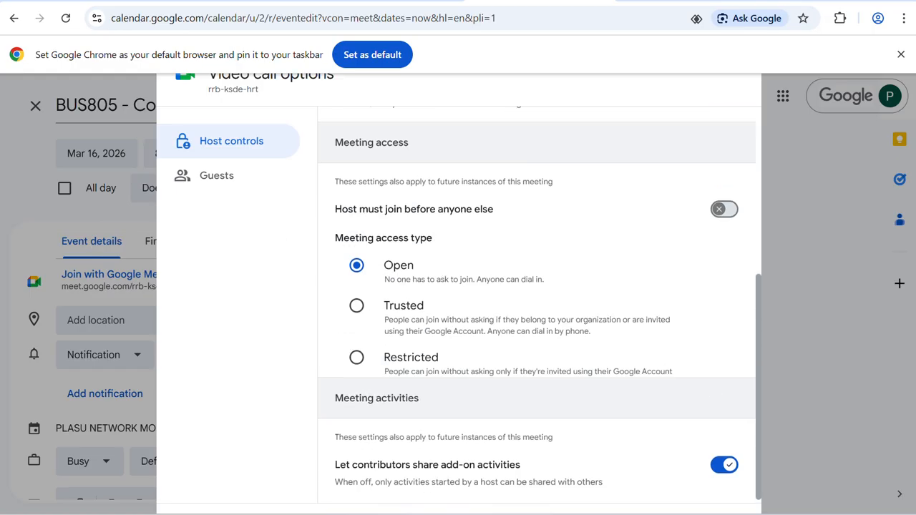
{"action": "scroll", "coordinate": [537, 304], "scroll_direction": "up", "scroll_amount": 4}
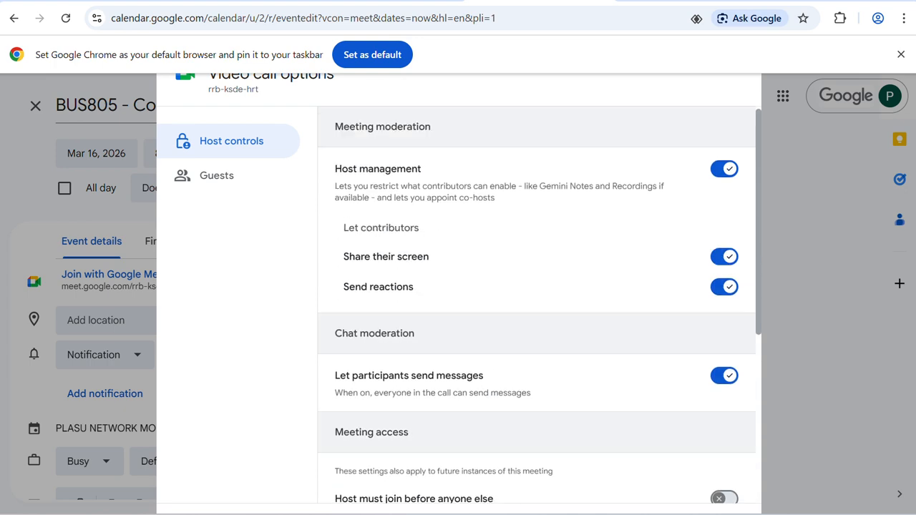
{"action": "key", "text": "ctrl+minus"}
{"action": "key", "text": "ctrl+minus"}
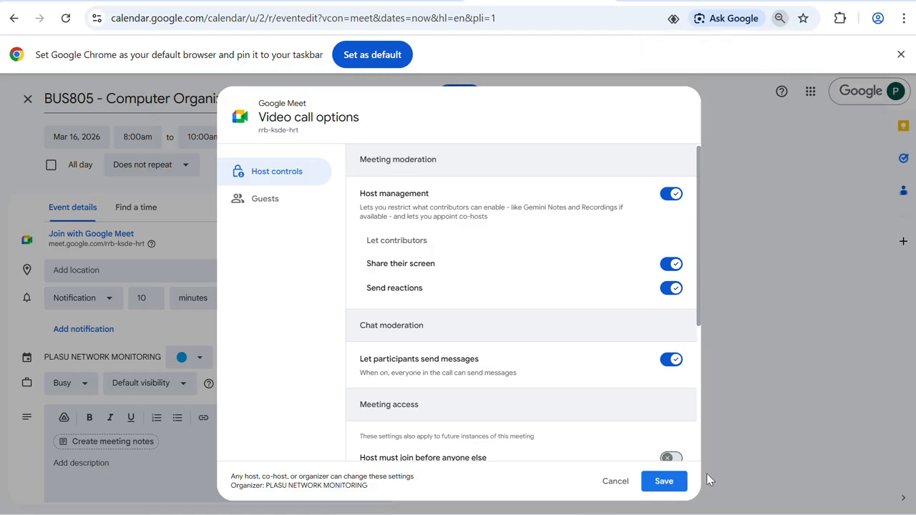
{"action": "left_click", "coordinate": [673, 487]}
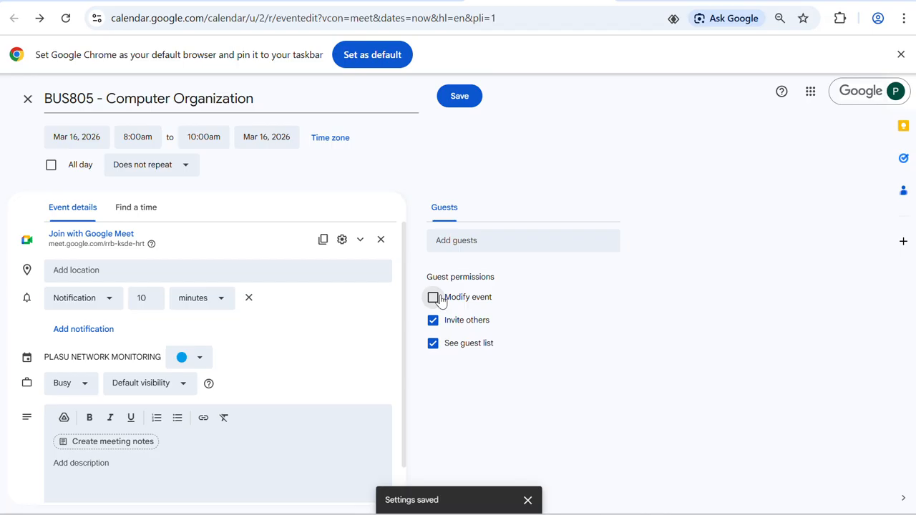
Step: Adjust the notification minutes, copy the Meet joining info, and save the BUS805 event
{"action": "key", "text": "ctrl+plus"}
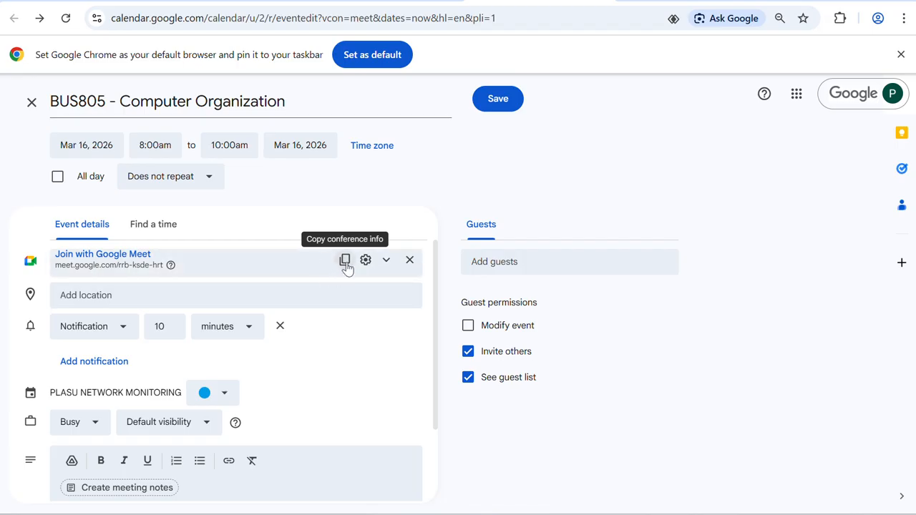
{"action": "scroll", "coordinate": [111, 344], "scroll_direction": "down", "scroll_amount": 2}
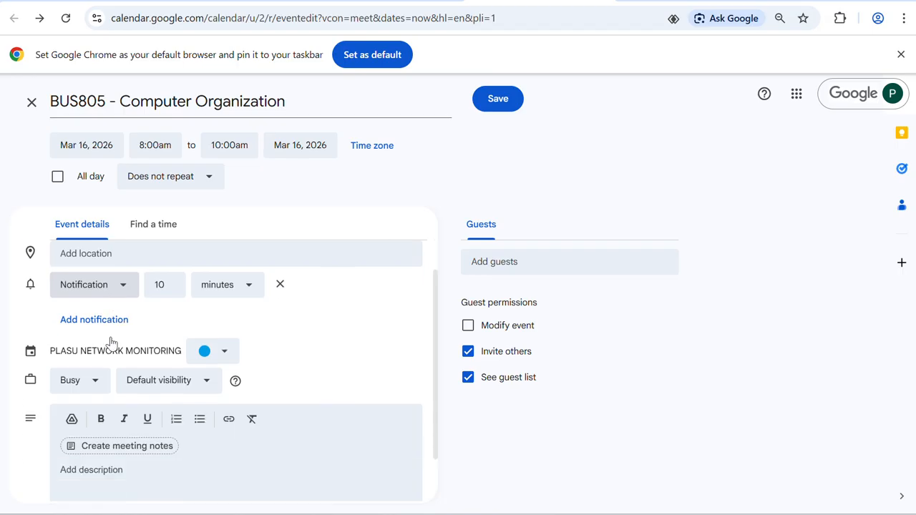
{"action": "left_click", "coordinate": [160, 285]}
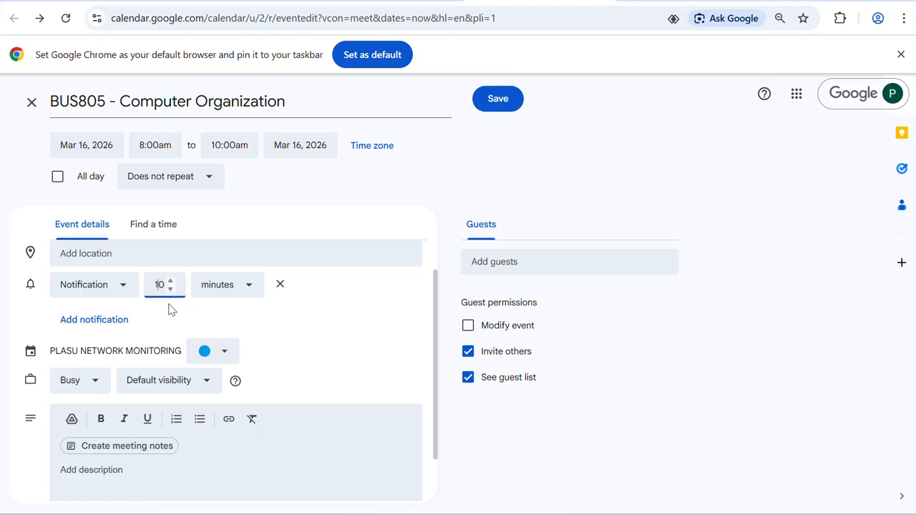
{"action": "left_click", "coordinate": [171, 290]}
{"action": "left_click", "coordinate": [171, 282]}
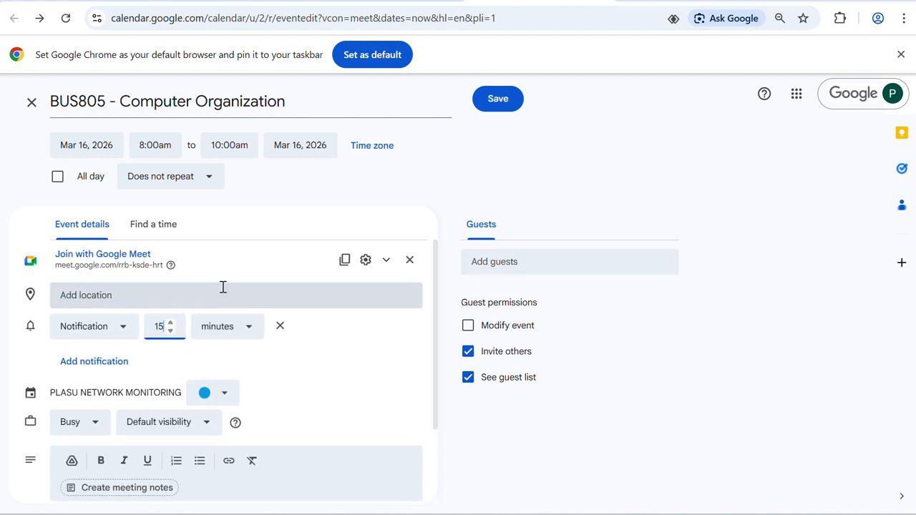
{"action": "left_click", "coordinate": [345, 261]}
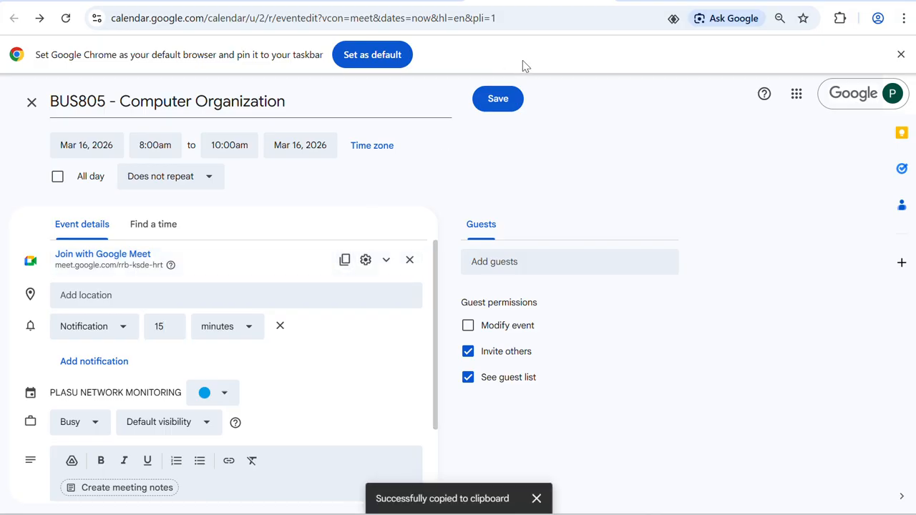
{"action": "left_click", "coordinate": [510, 102]}
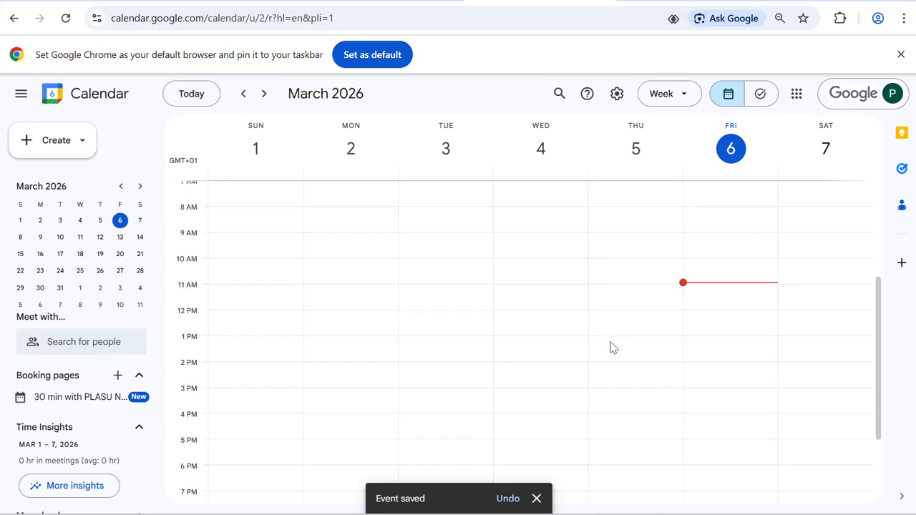
Step: Start a quick event on Friday at 10:30, then discard the untitled draft
{"action": "scroll", "coordinate": [610, 349], "scroll_direction": "down", "scroll_amount": 3}
{"action": "scroll", "coordinate": [610, 351], "scroll_direction": "up", "scroll_amount": 7}
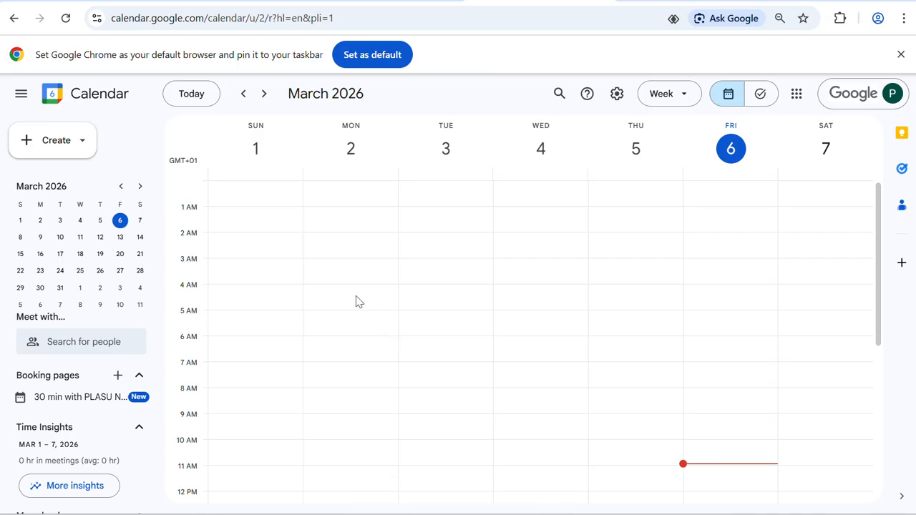
{"action": "scroll", "coordinate": [356, 296], "scroll_direction": "down", "scroll_amount": 7}
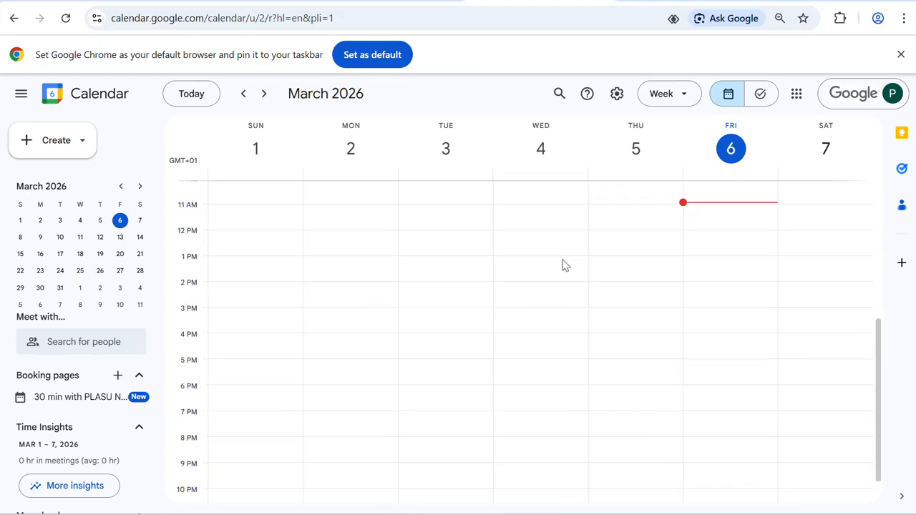
{"action": "scroll", "coordinate": [565, 264], "scroll_direction": "up", "scroll_amount": 7}
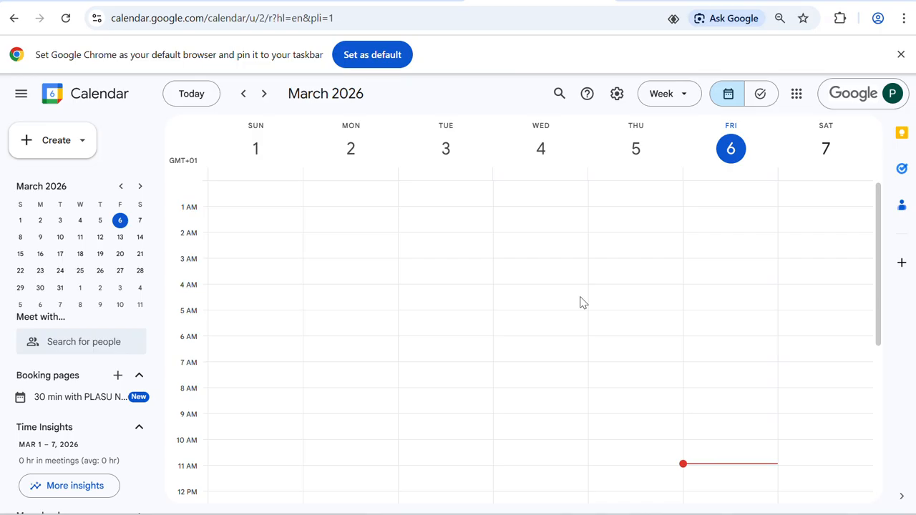
{"action": "left_click", "coordinate": [712, 460]}
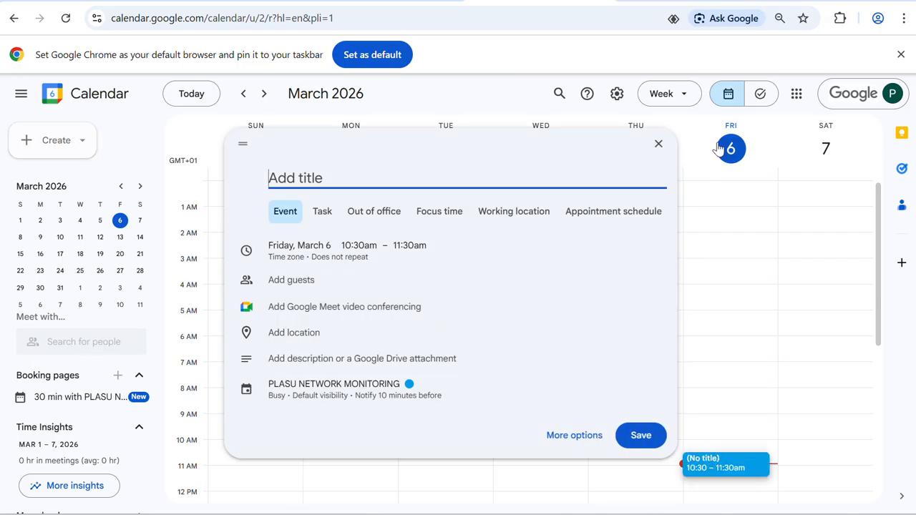
{"action": "left_click", "coordinate": [659, 145]}
{"action": "left_click", "coordinate": [658, 147]}
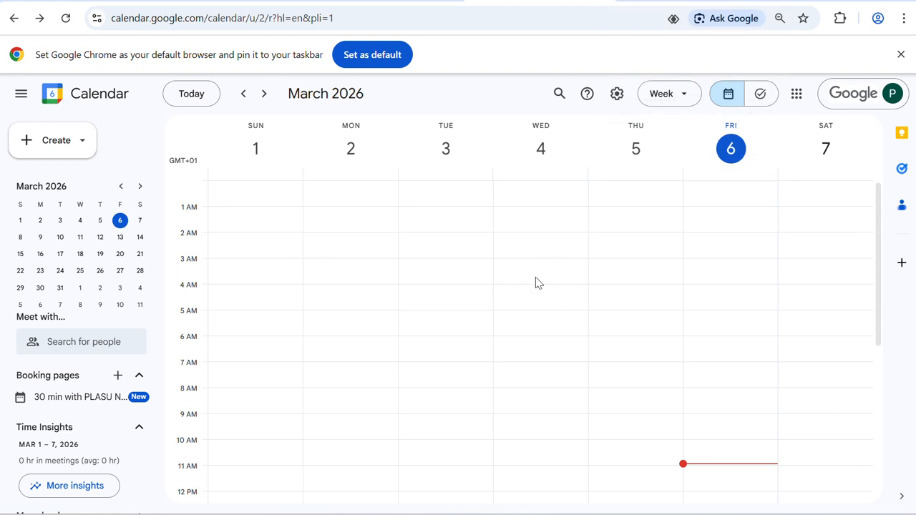
Step: View the 30 min booking page details, then show Monday, March 9 in day view
{"action": "left_click", "coordinate": [70, 399]}
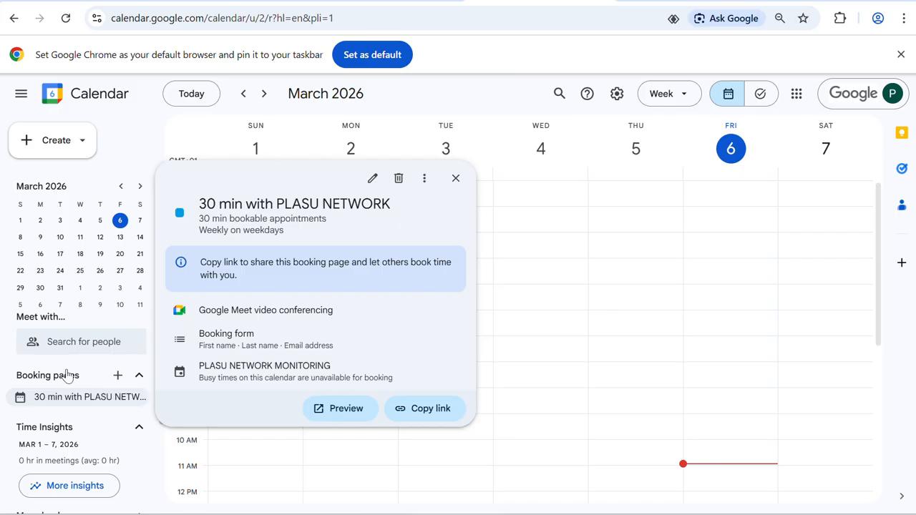
{"action": "left_click", "coordinate": [119, 220]}
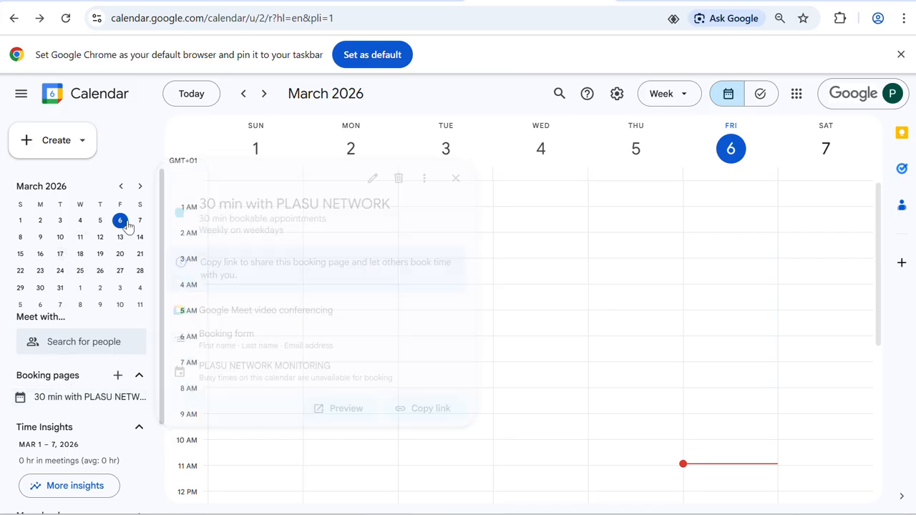
{"action": "left_click", "coordinate": [40, 237]}
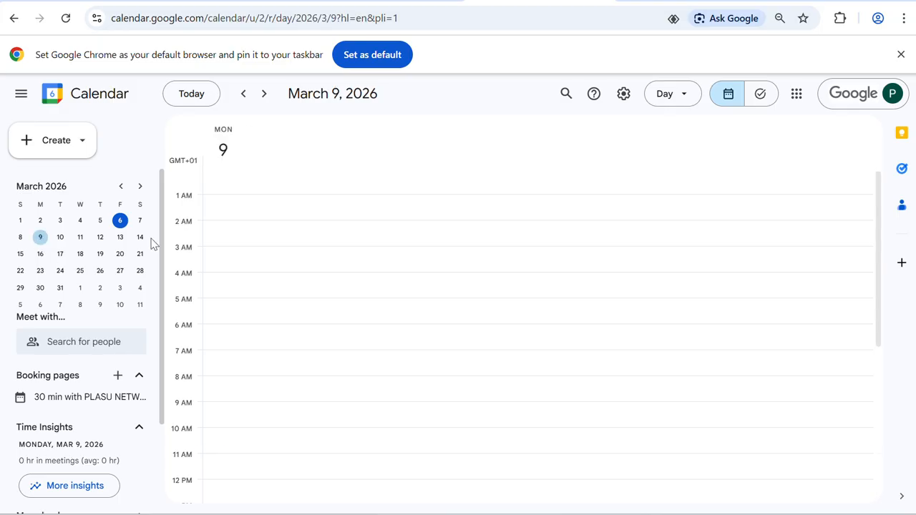
{"action": "scroll", "coordinate": [431, 288], "scroll_direction": "down", "scroll_amount": 4}
{"action": "scroll", "coordinate": [432, 289], "scroll_direction": "up", "scroll_amount": 5}
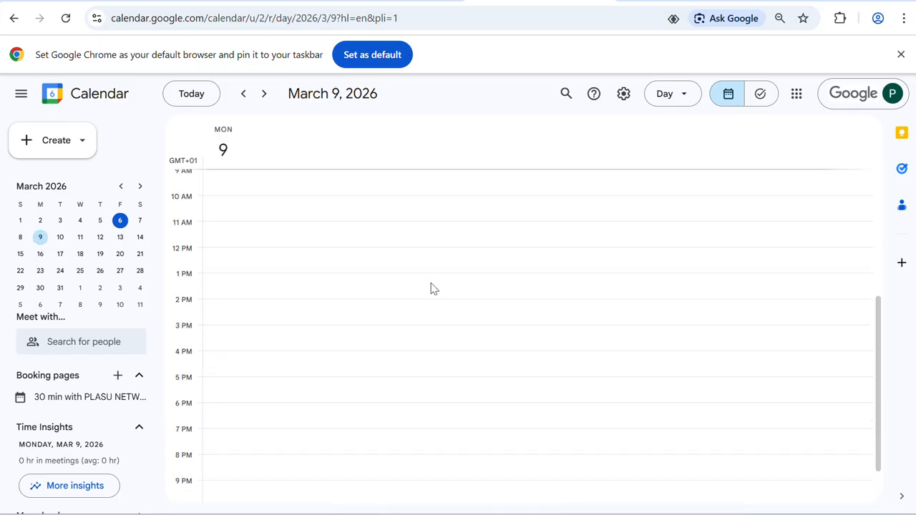
Step: Go to March 16, open the BUS805 event, copy its joining info, and join via Google Meet
{"action": "left_click", "coordinate": [40, 255]}
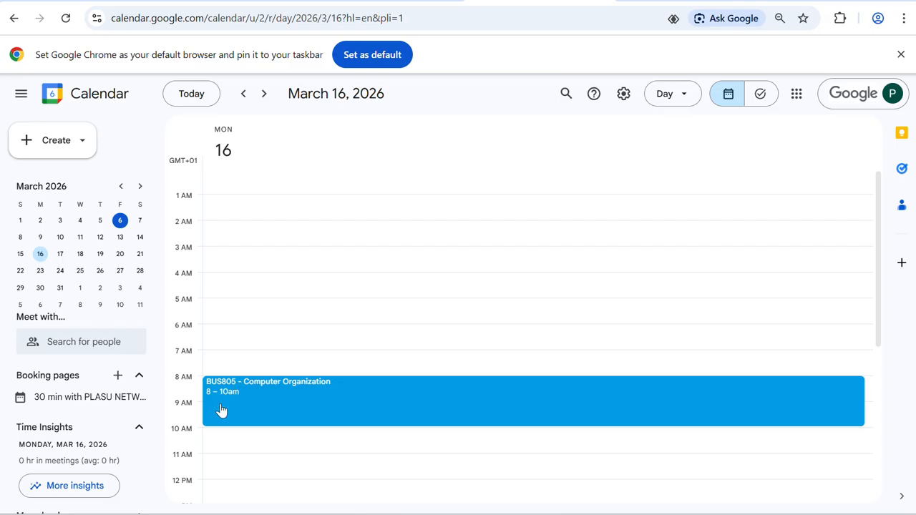
{"action": "left_click", "coordinate": [280, 384]}
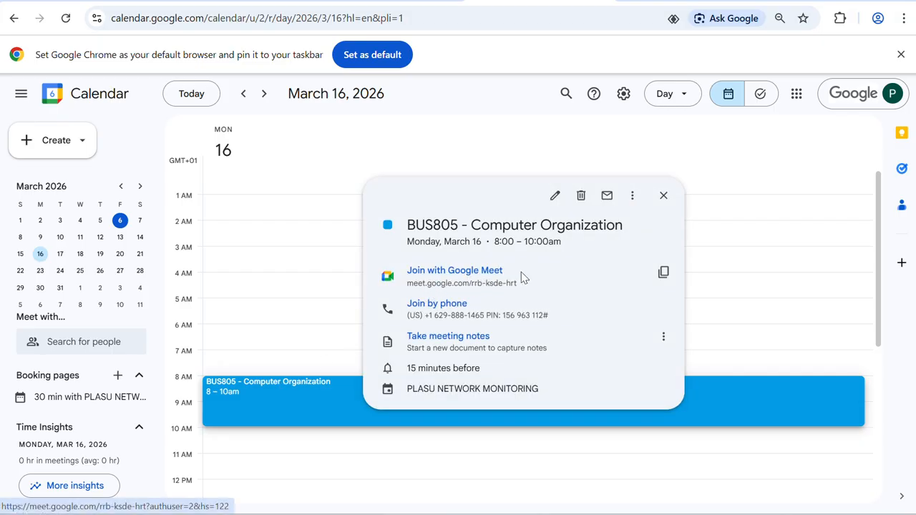
{"action": "left_click", "coordinate": [663, 273]}
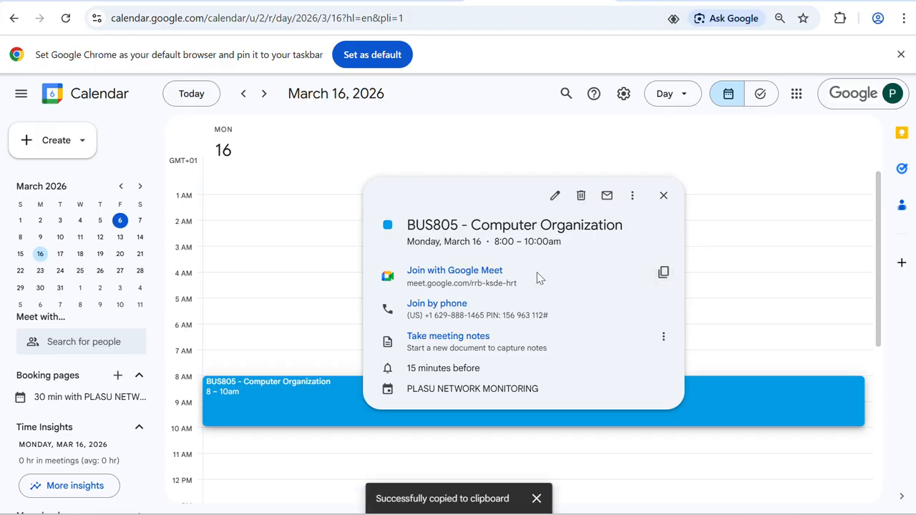
{"action": "left_click", "coordinate": [457, 271]}
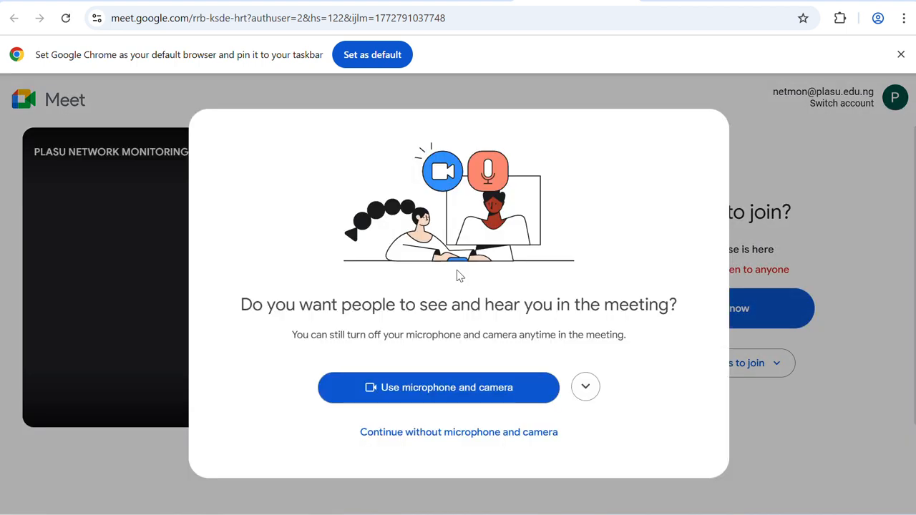
Step: Allow Meet microphone and camera access, toggle mic and camera, and dismiss the lighting notification
{"action": "left_click", "coordinate": [444, 390]}
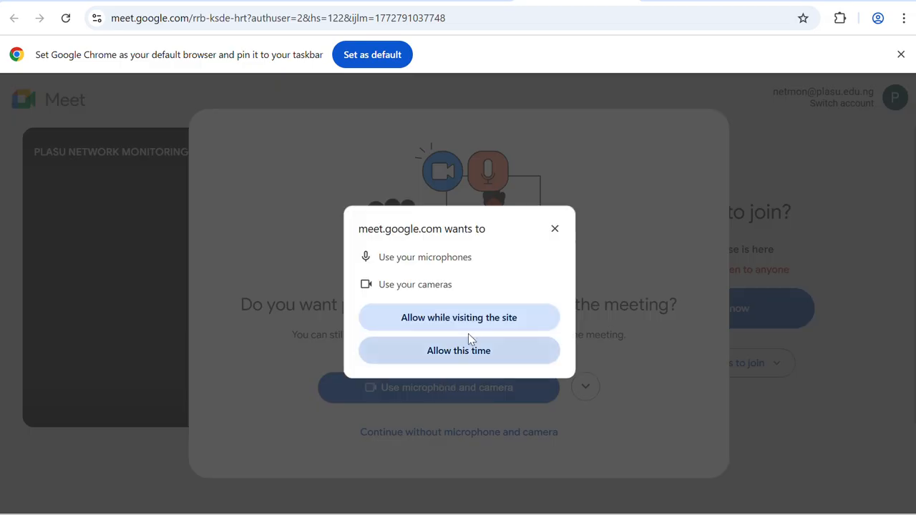
{"action": "left_click", "coordinate": [508, 323]}
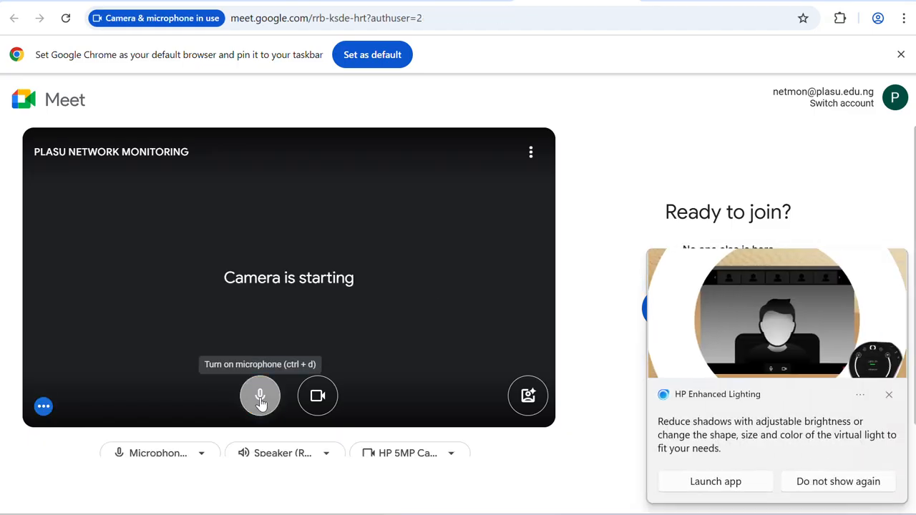
{"action": "left_click", "coordinate": [260, 398]}
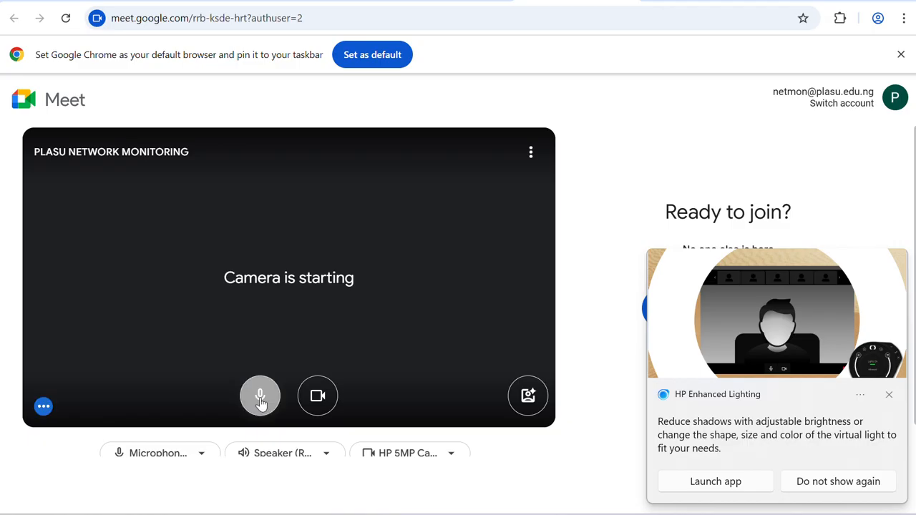
{"action": "left_click", "coordinate": [890, 395]}
{"action": "left_click", "coordinate": [318, 396]}
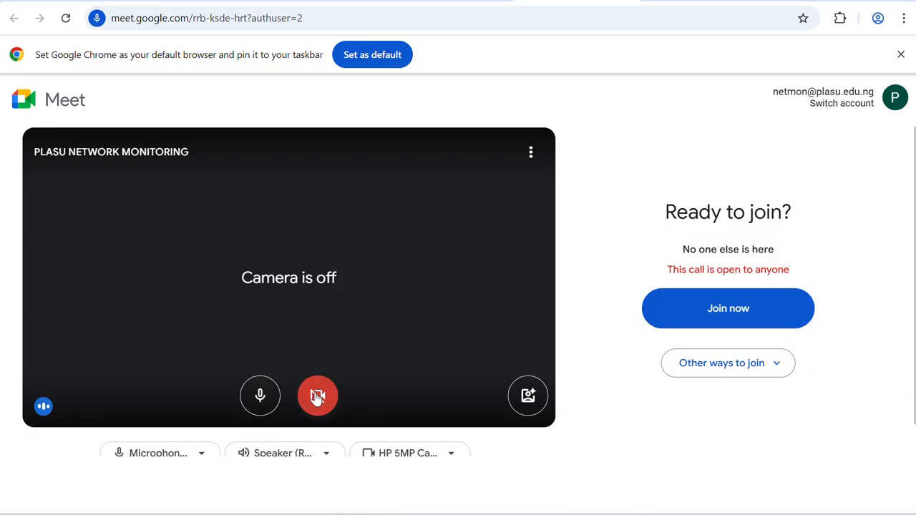
{"action": "left_click", "coordinate": [318, 395]}
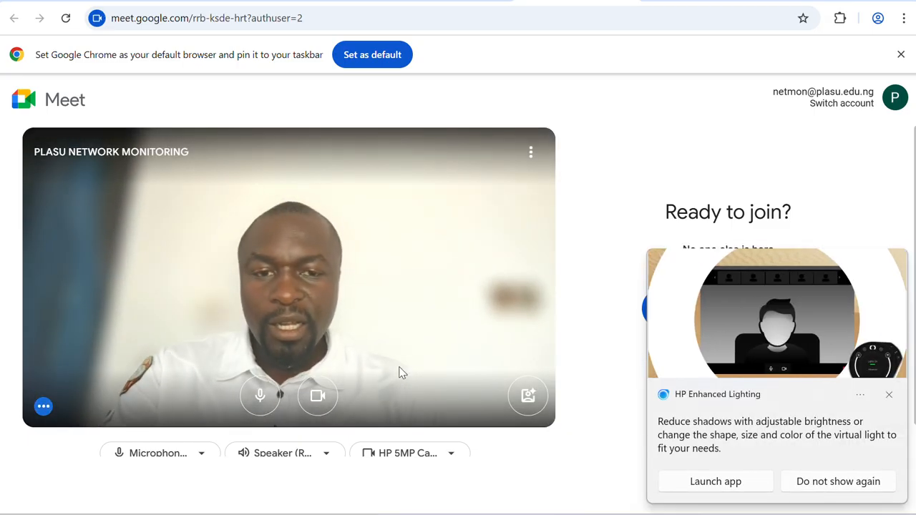
Step: Preview the Home office bookshelf and Office casual Professional backgrounds on the camera
{"action": "left_click", "coordinate": [527, 394]}
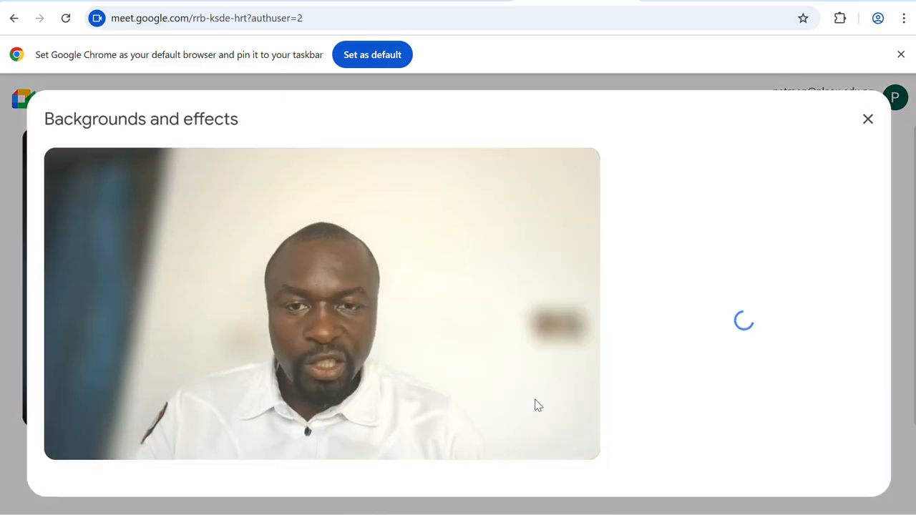
{"action": "scroll", "coordinate": [765, 341], "scroll_direction": "down", "scroll_amount": 1}
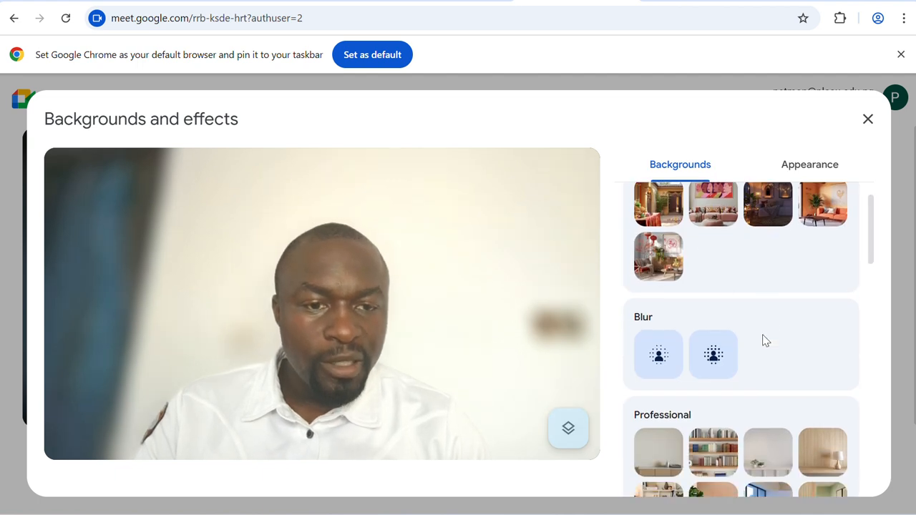
{"action": "scroll", "coordinate": [765, 340], "scroll_direction": "down", "scroll_amount": 2}
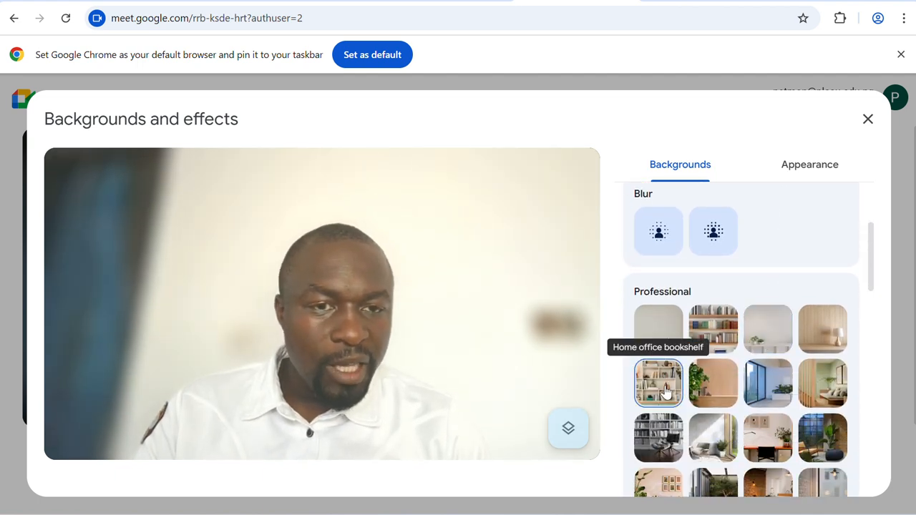
{"action": "left_click", "coordinate": [666, 391]}
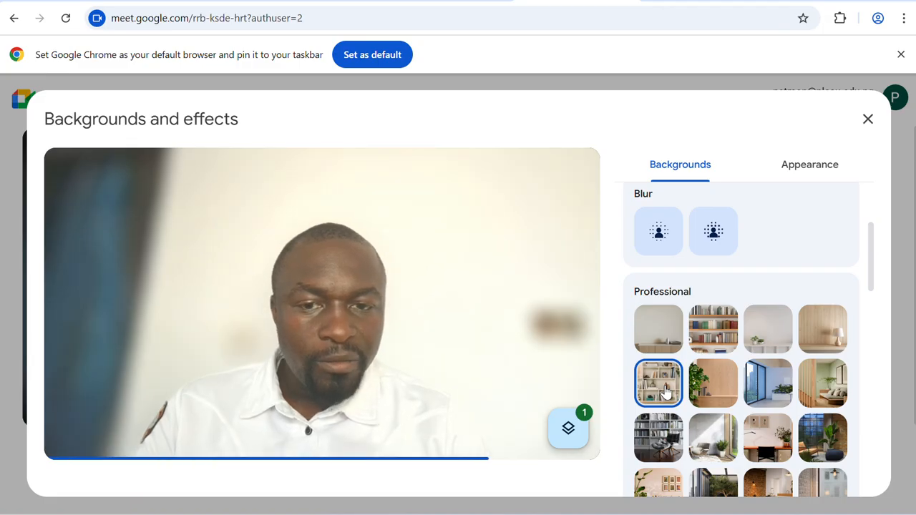
{"action": "scroll", "coordinate": [745, 429], "scroll_direction": "down", "scroll_amount": 1}
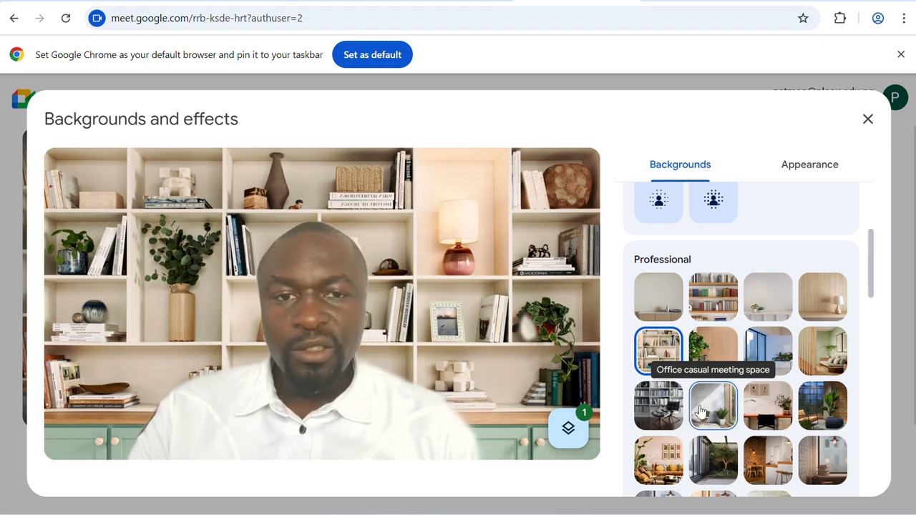
{"action": "left_click", "coordinate": [713, 415]}
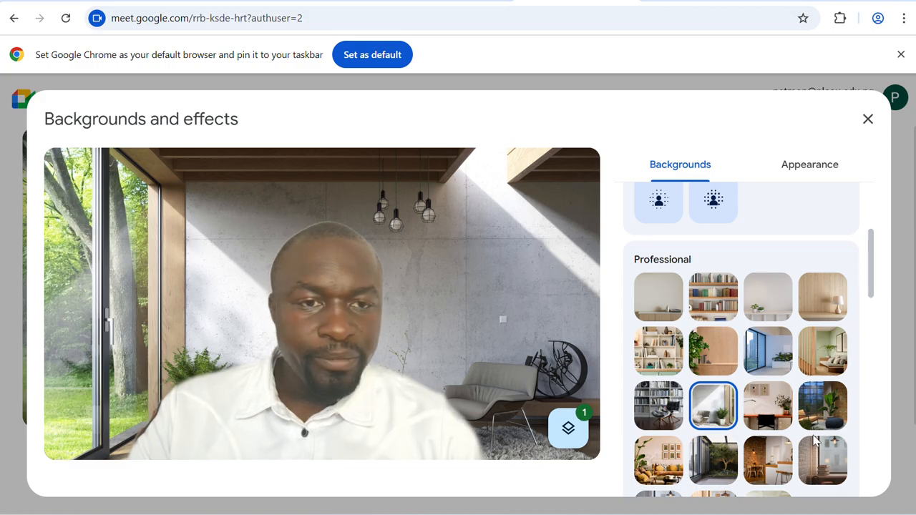
Step: Apply the plain wall with plant background and close the backgrounds window
{"action": "left_click", "coordinate": [666, 308]}
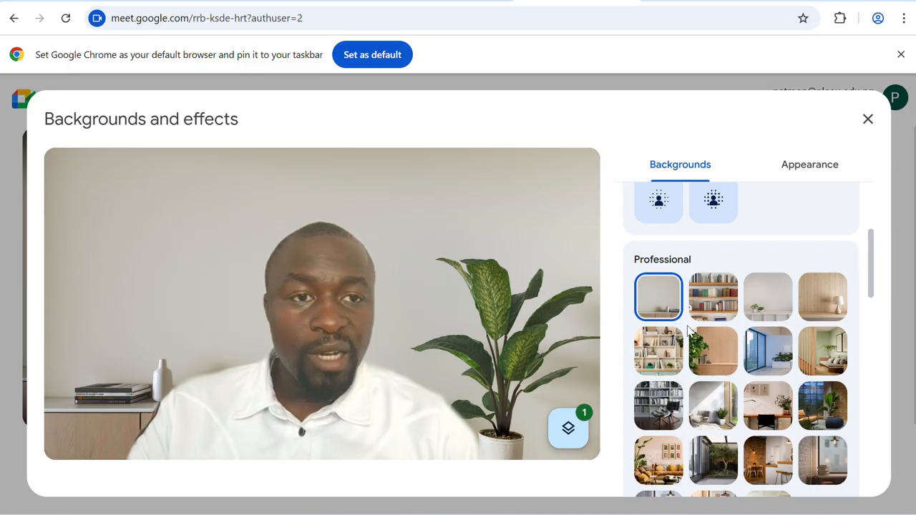
{"action": "scroll", "coordinate": [690, 346], "scroll_direction": "down", "scroll_amount": 5}
{"action": "scroll", "coordinate": [689, 345], "scroll_direction": "down", "scroll_amount": 6}
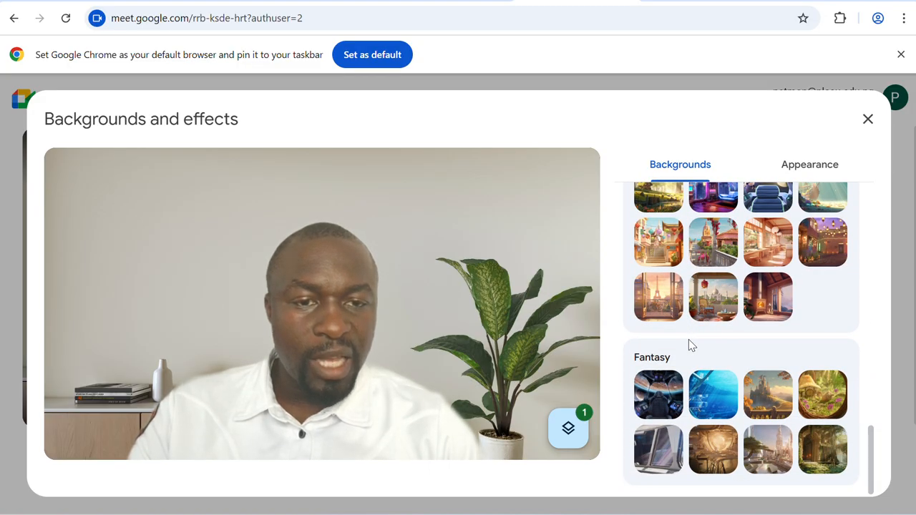
{"action": "scroll", "coordinate": [689, 346], "scroll_direction": "up", "scroll_amount": 10}
{"action": "scroll", "coordinate": [688, 344], "scroll_direction": "up", "scroll_amount": 5}
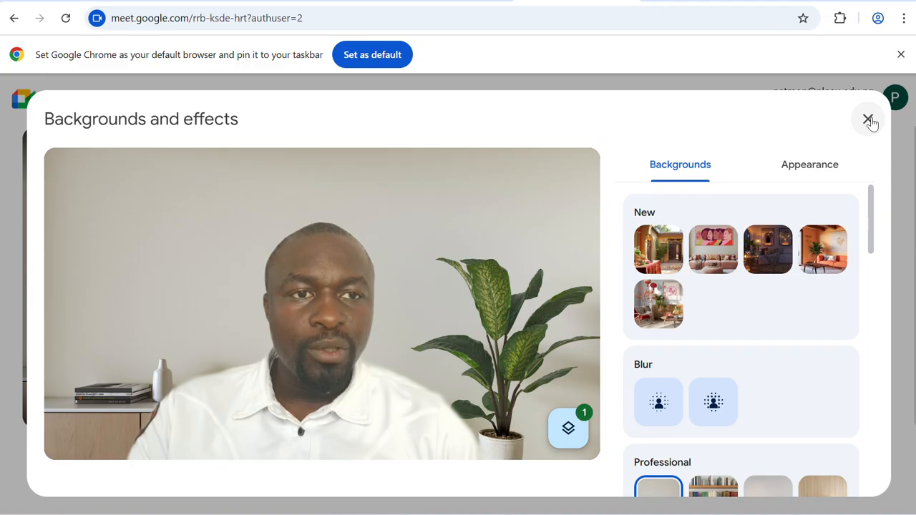
{"action": "left_click", "coordinate": [869, 119]}
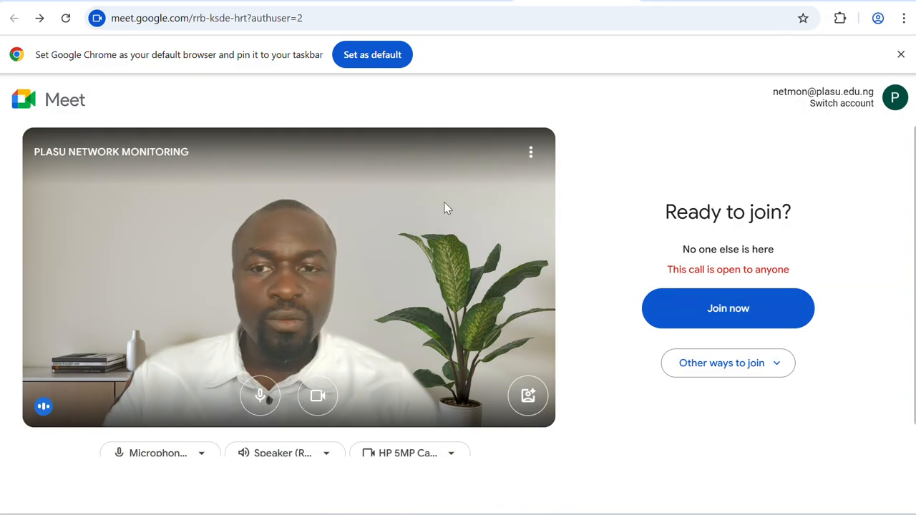
Step: Join the call rrb-ksde-hrt, then look through the Host controls settings and close them
{"action": "left_click", "coordinate": [713, 319]}
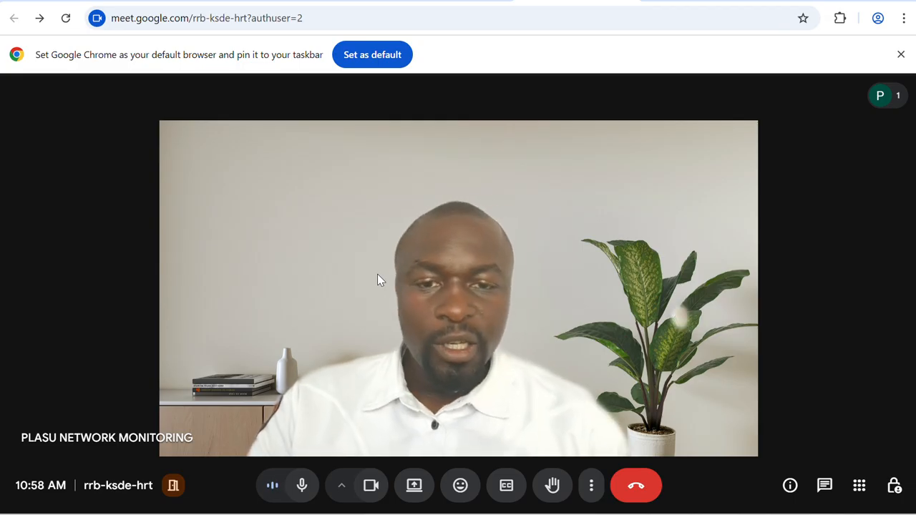
{"action": "mouse_move", "coordinate": [420, 249]}
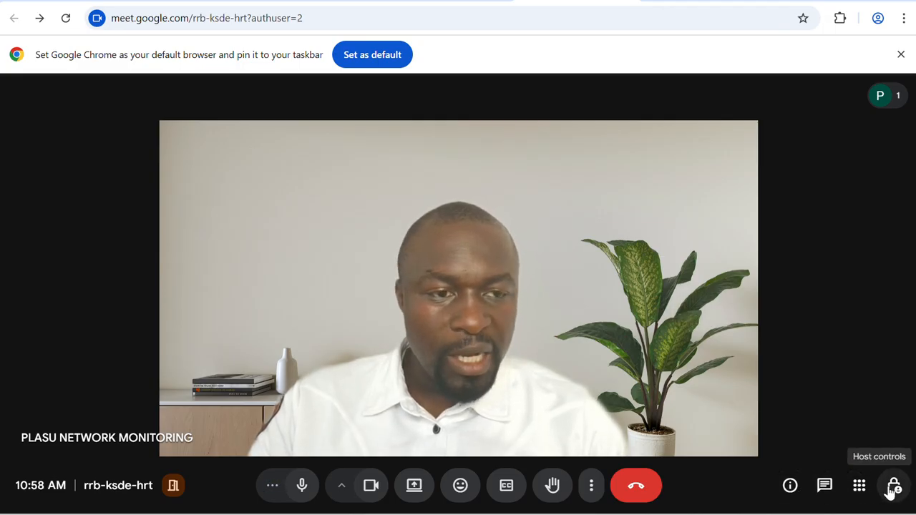
{"action": "left_click", "coordinate": [895, 488]}
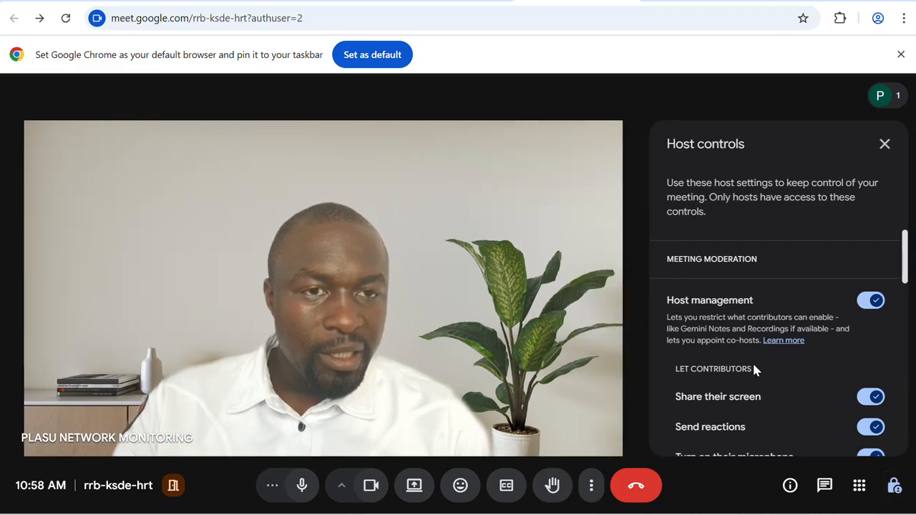
{"action": "scroll", "coordinate": [729, 368], "scroll_direction": "down", "scroll_amount": 6}
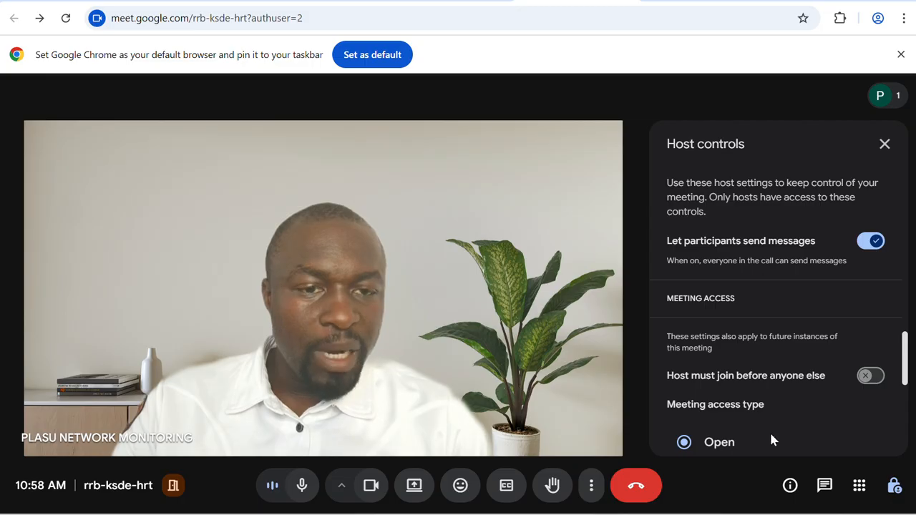
{"action": "scroll", "coordinate": [772, 438], "scroll_direction": "down", "scroll_amount": 3}
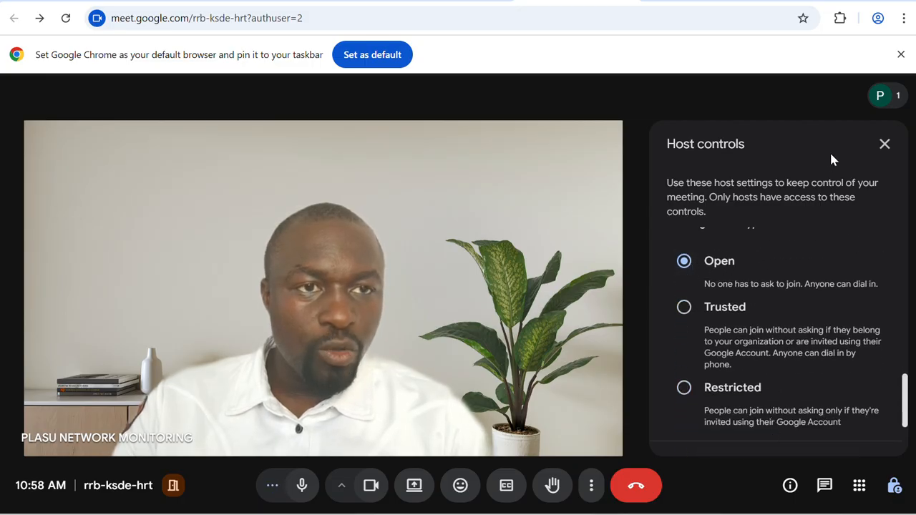
{"action": "left_click", "coordinate": [886, 144]}
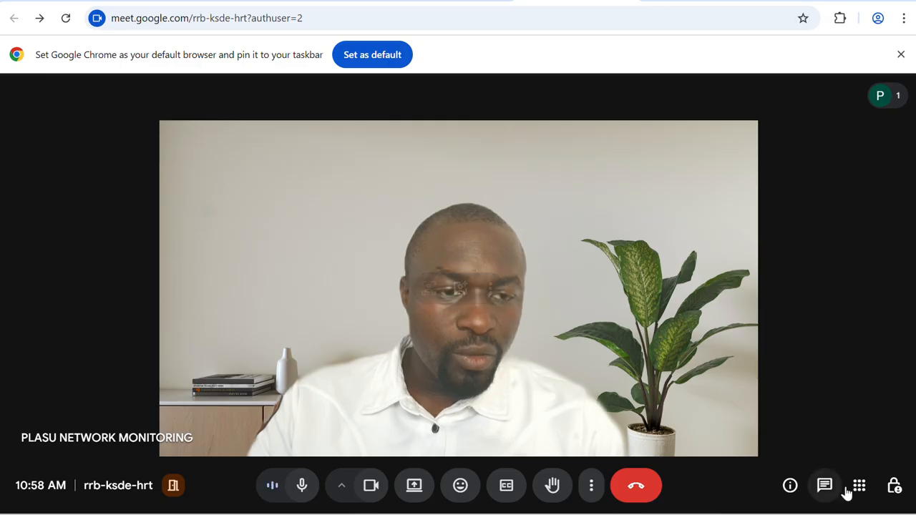
Step: Look through the Meeting tools list, then leave and end the call for everyone
{"action": "left_click", "coordinate": [859, 487]}
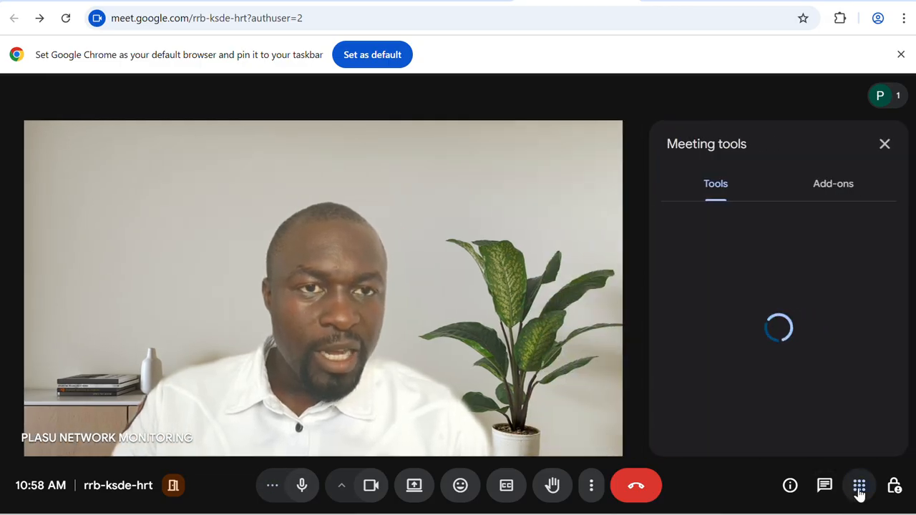
{"action": "scroll", "coordinate": [779, 331], "scroll_direction": "down", "scroll_amount": 3}
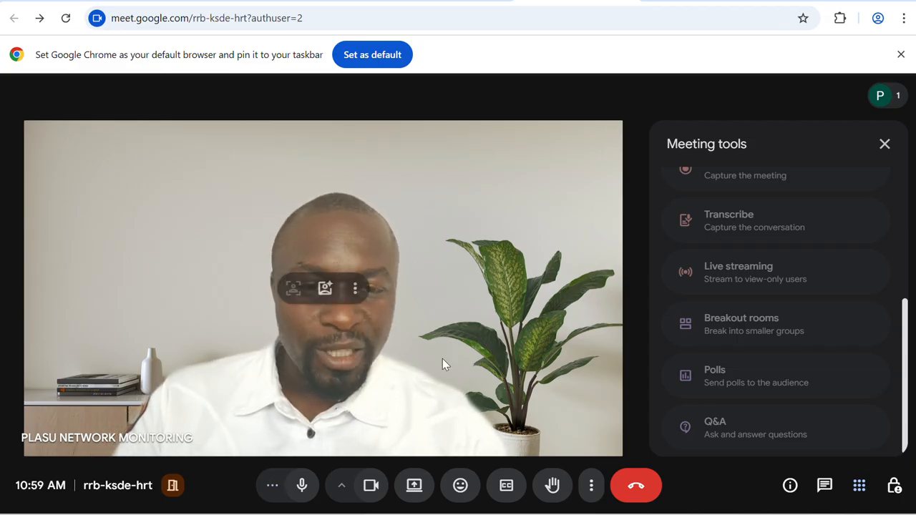
{"action": "left_click", "coordinate": [637, 489]}
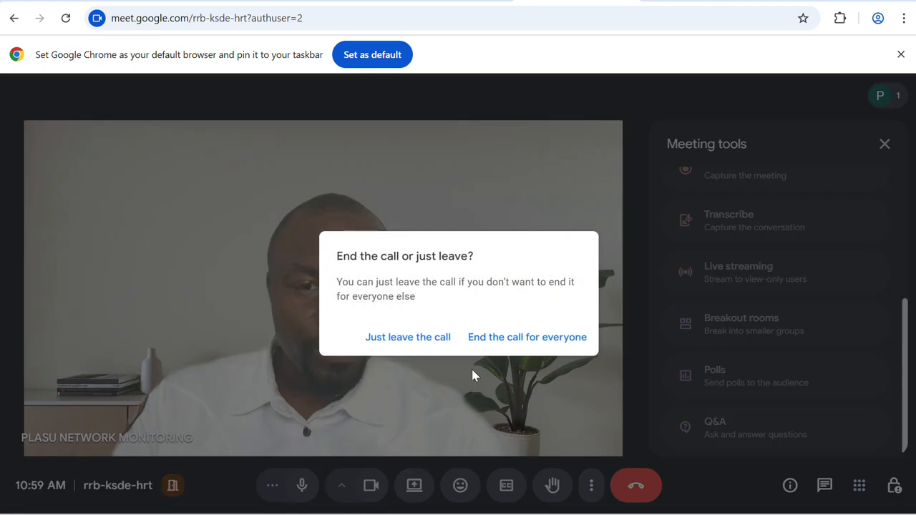
{"action": "left_click", "coordinate": [514, 338]}
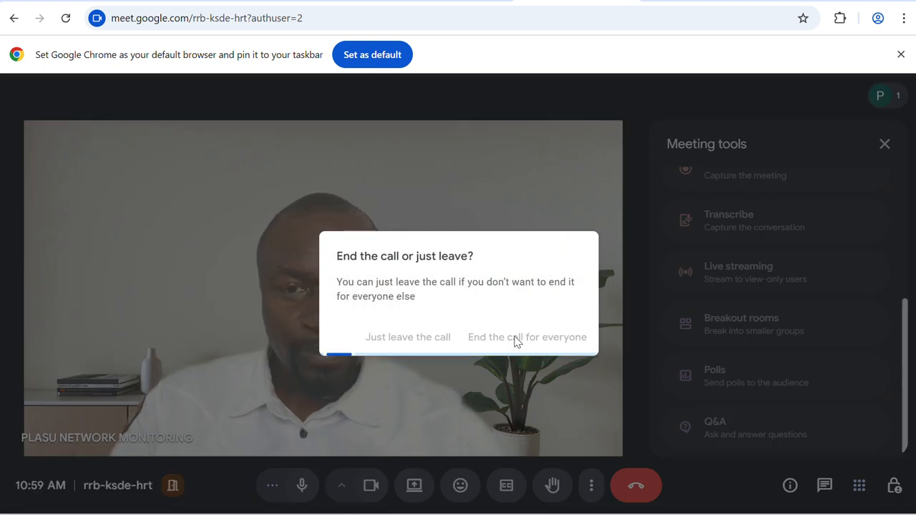